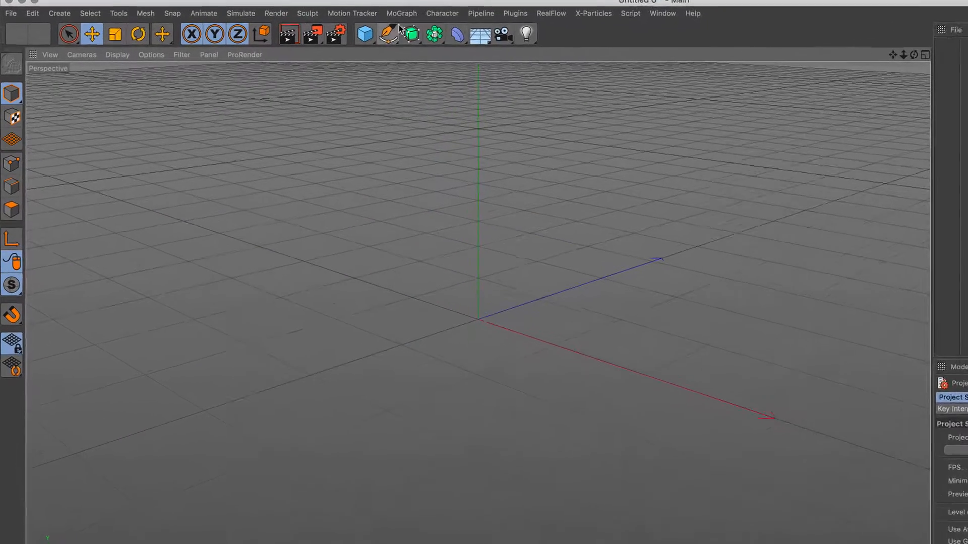
Step: Add a MoText object with middle alignment and set its text to EXPLODE
click(297, 26)
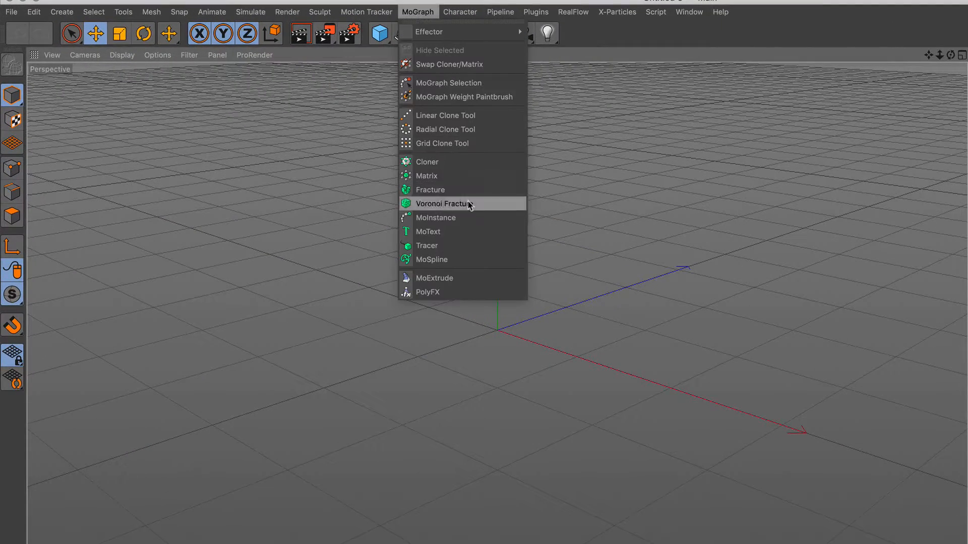
click(468, 231)
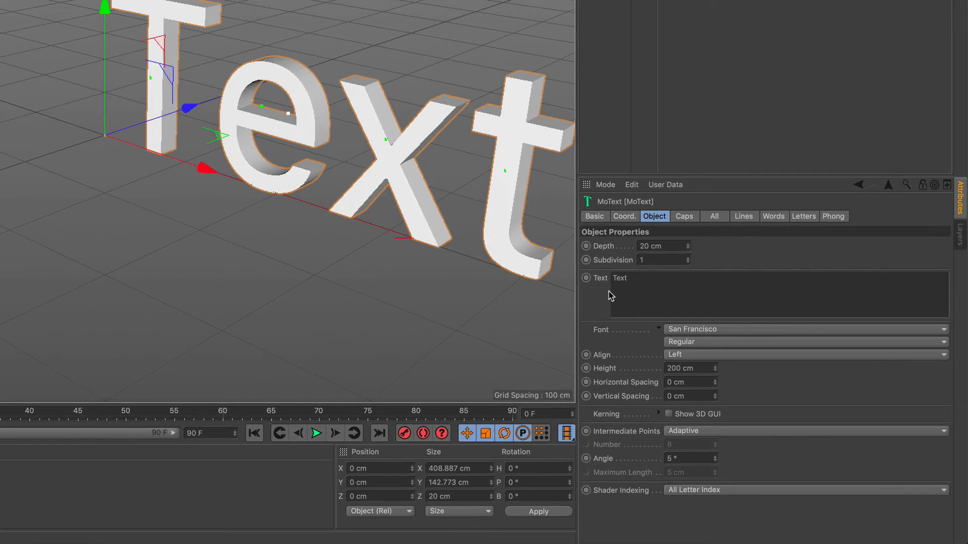
click(783, 359)
click(762, 385)
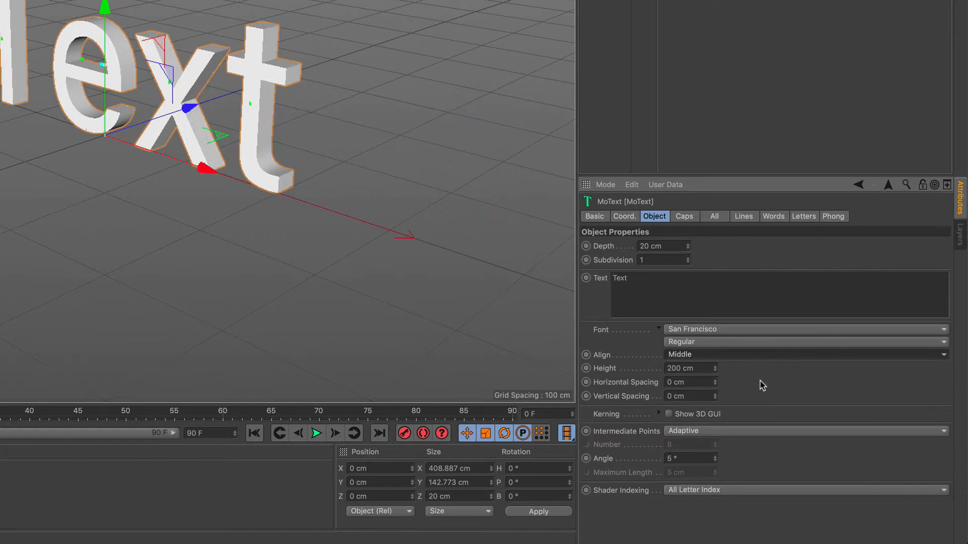
double_click(657, 278)
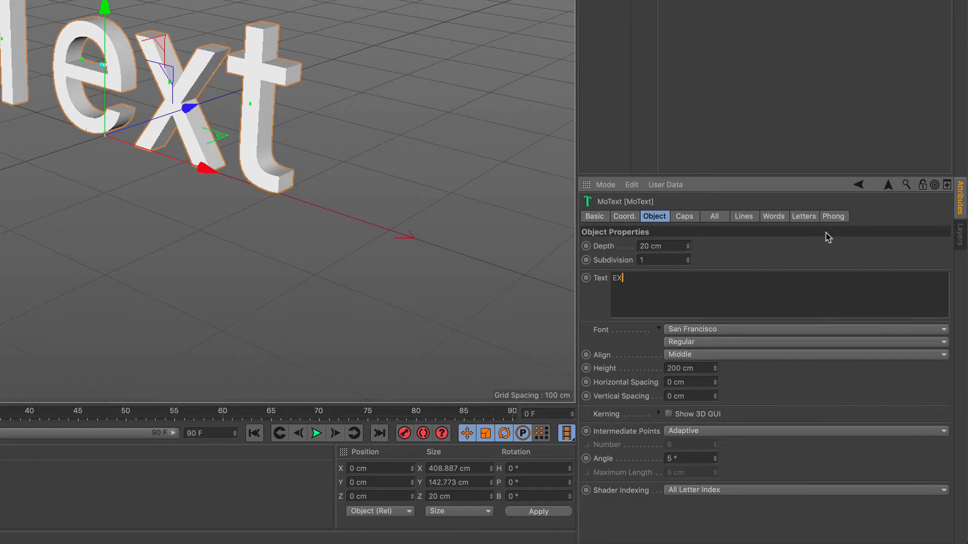
click(775, 256)
Step: Set the text's font to VAGRundschriftD and its depth to 40 cm
click(739, 330)
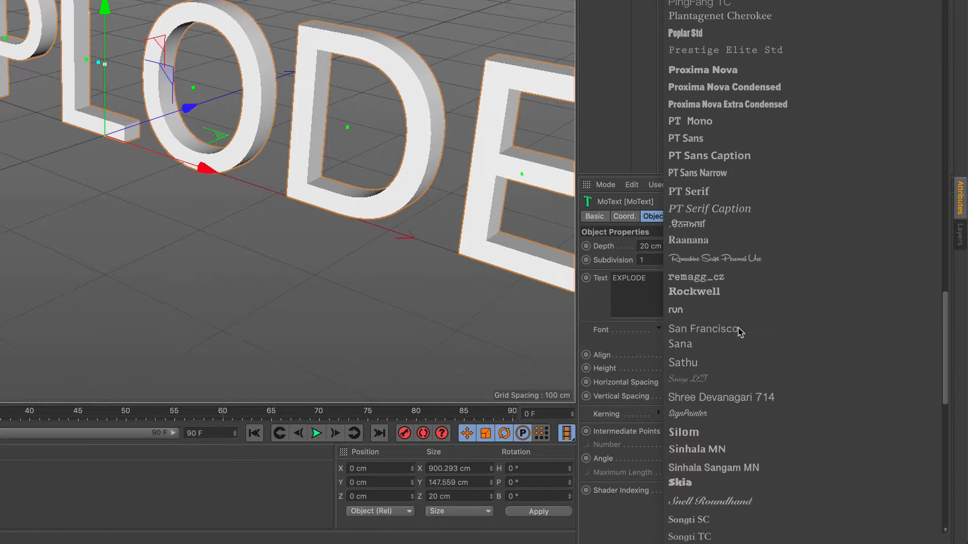
scroll(739, 323, down, 15)
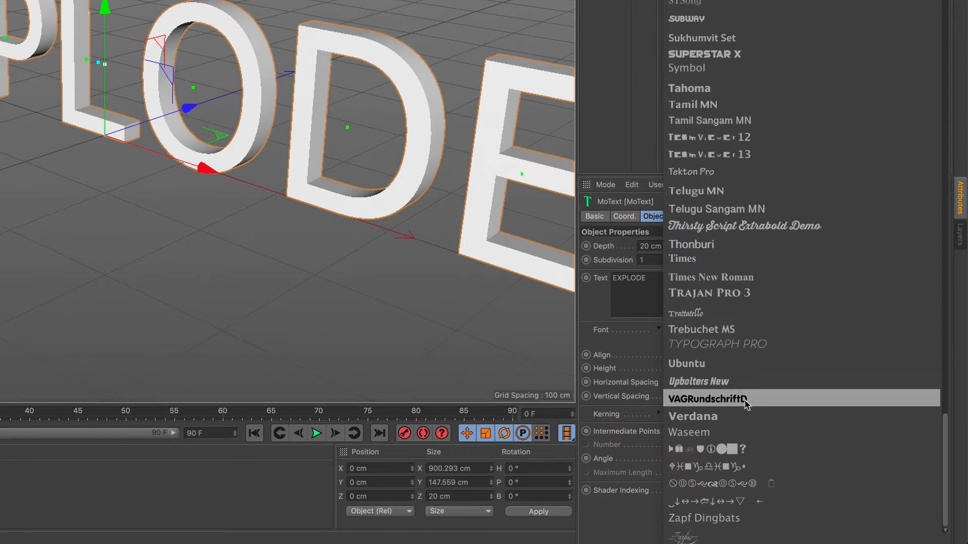
click(746, 400)
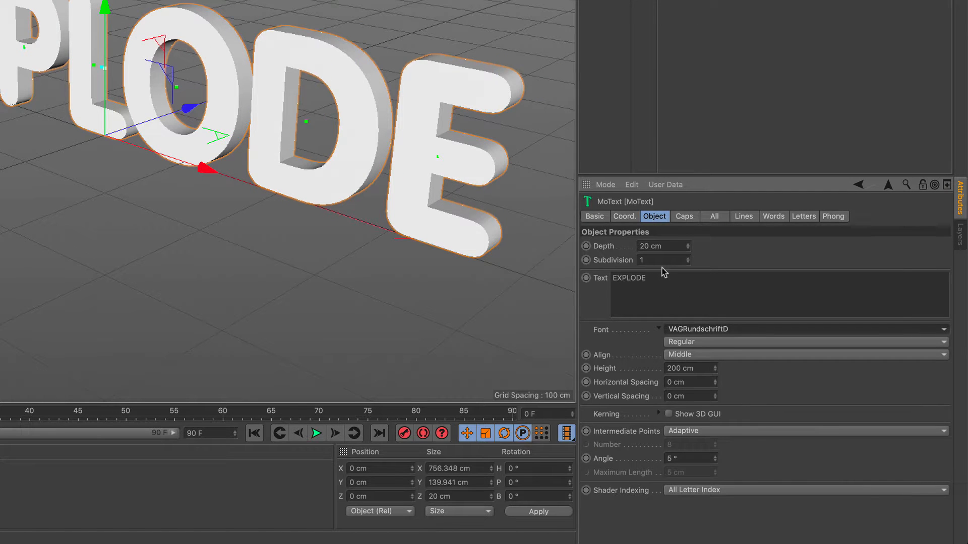
click(636, 246)
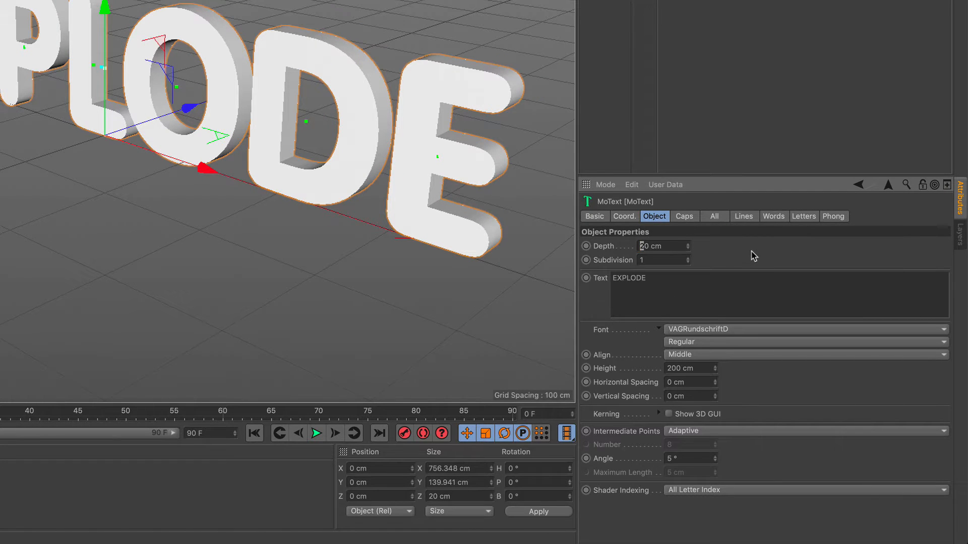
text(40)
key(Return)
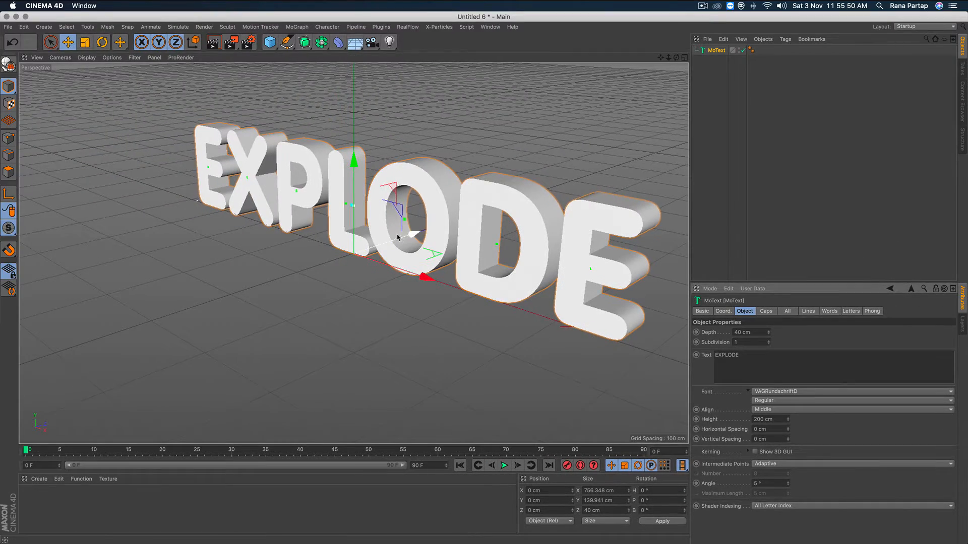
Step: Switch the viewport display to Gouraud Shading (Lines) to show the text's mesh edges
alt+drag(164, 109, 295, 121)
alt+drag(489, 244, 445, 231)
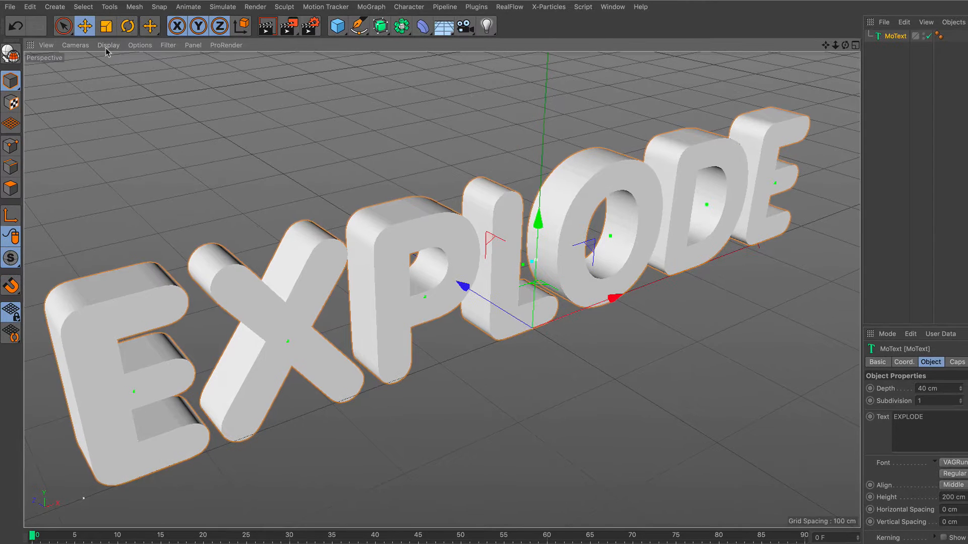
click(106, 47)
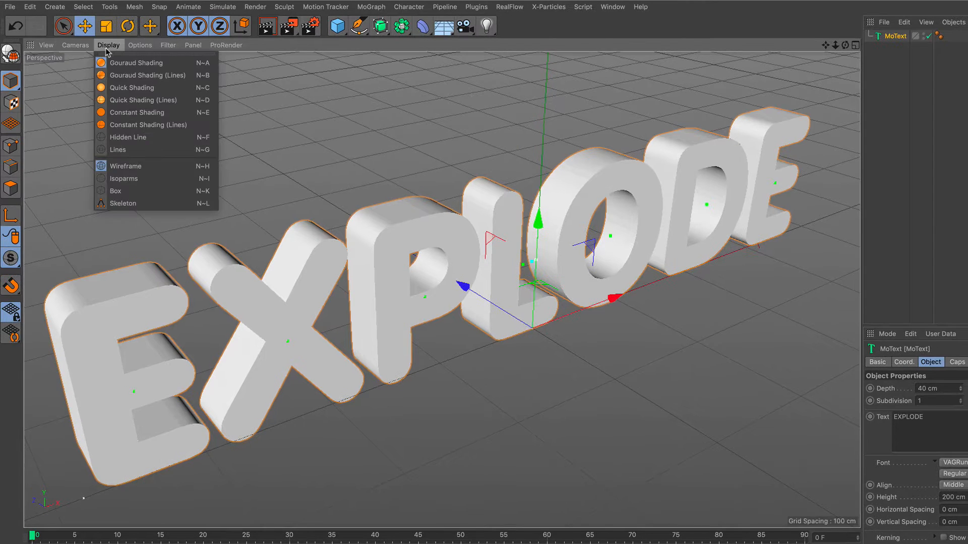
click(135, 79)
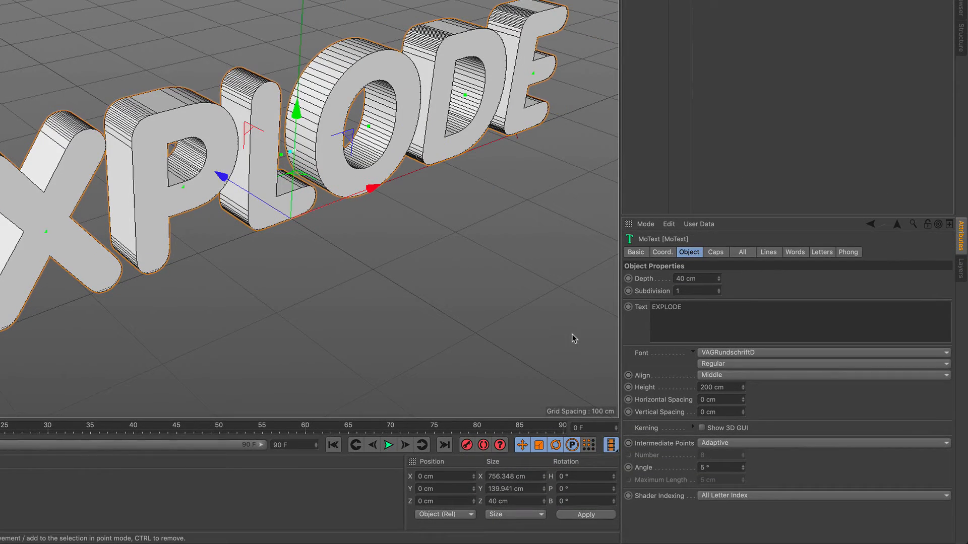
Step: Set the text's intermediate points to Subdivided with a 90° angle and a 6 cm maximum length
click(767, 444)
click(763, 504)
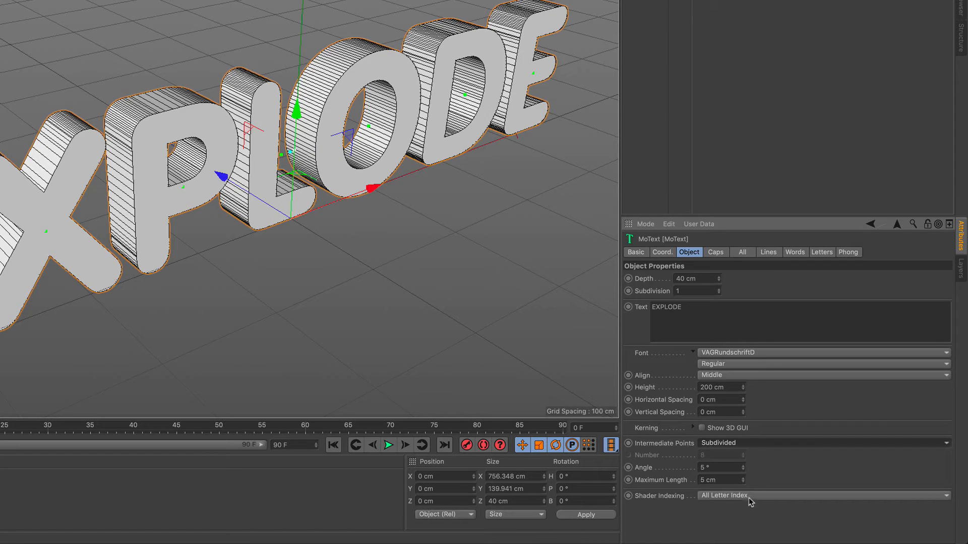
click(727, 467)
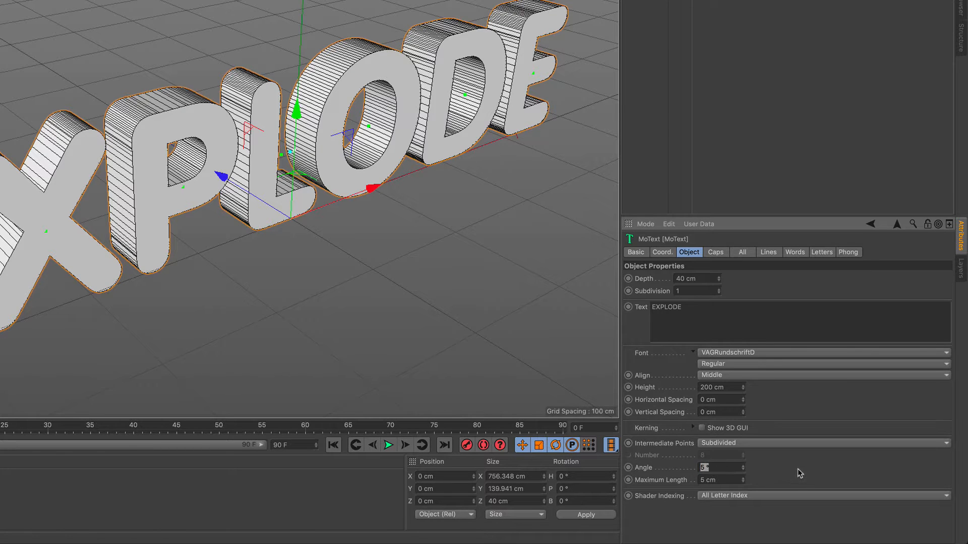
text(90)
key(Return)
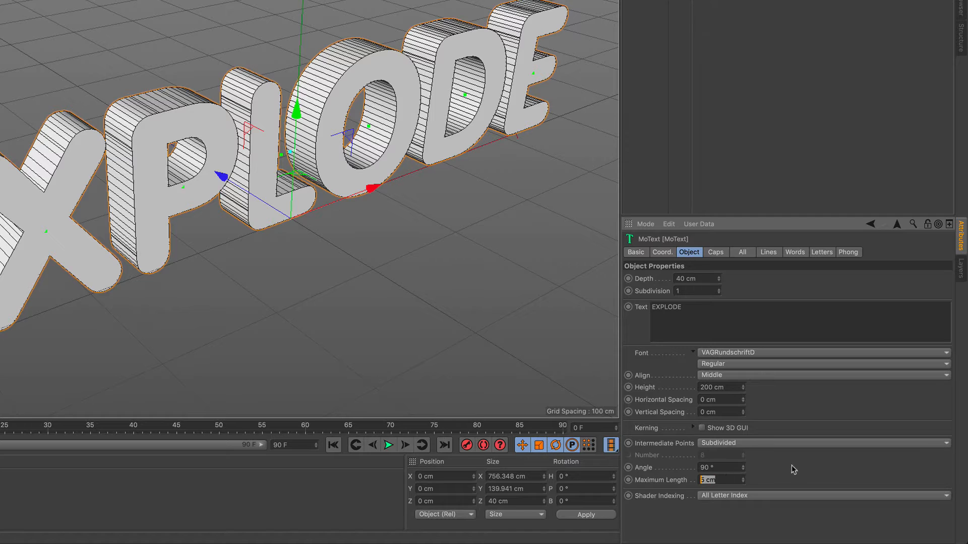
text(6)
key(Return)
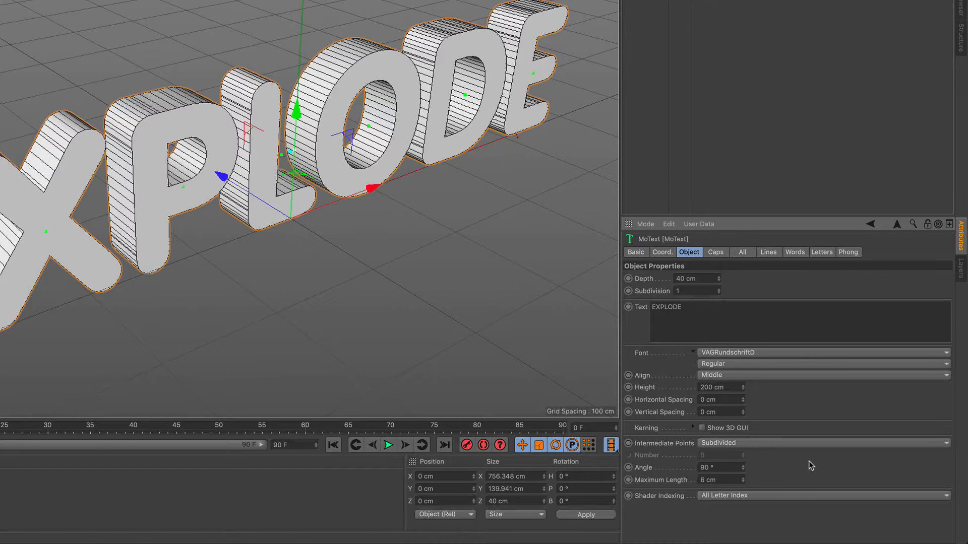
Step: Set the text's cap type to Quadrangles with a regular grid 3 cm wide
click(715, 253)
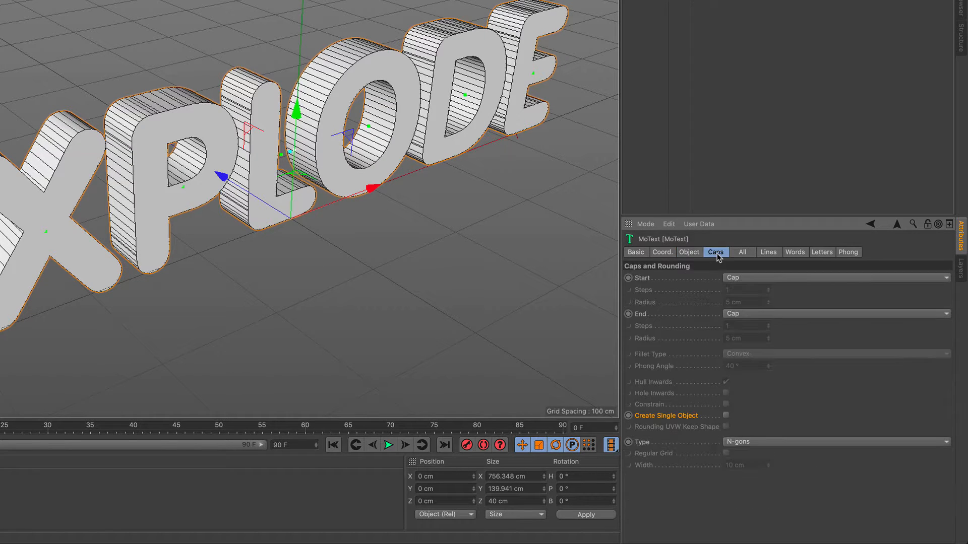
click(756, 447)
click(765, 465)
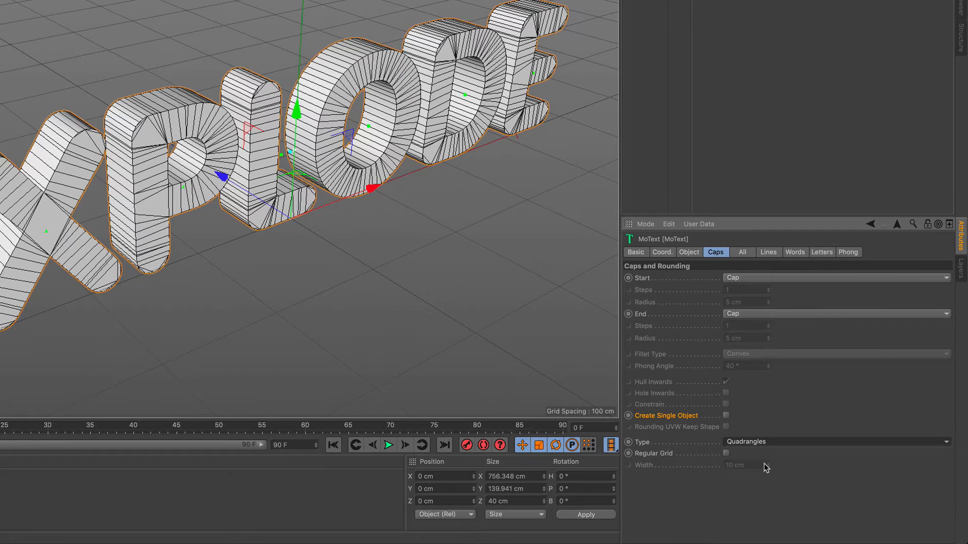
click(726, 454)
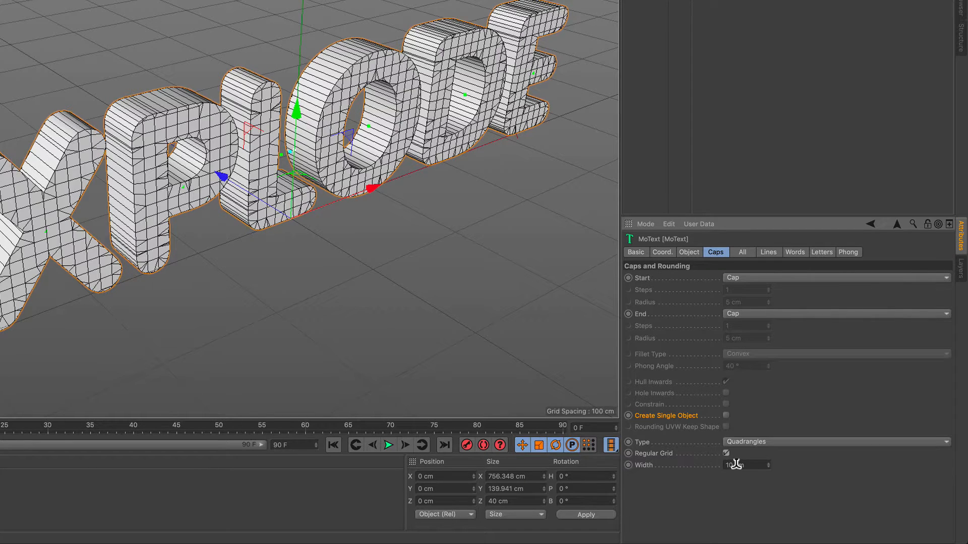
text(3)
key(Return)
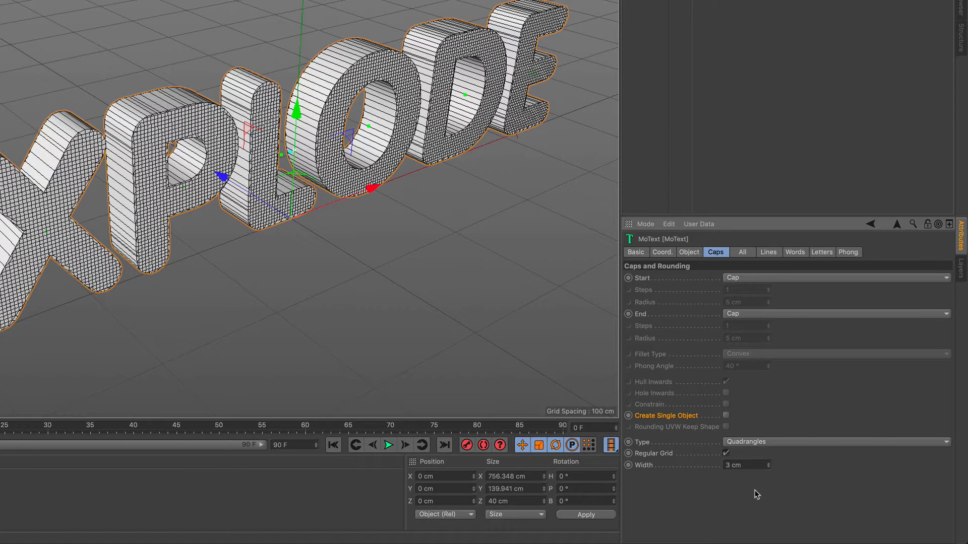
Step: Set the text's depth subdivision to 9
click(689, 253)
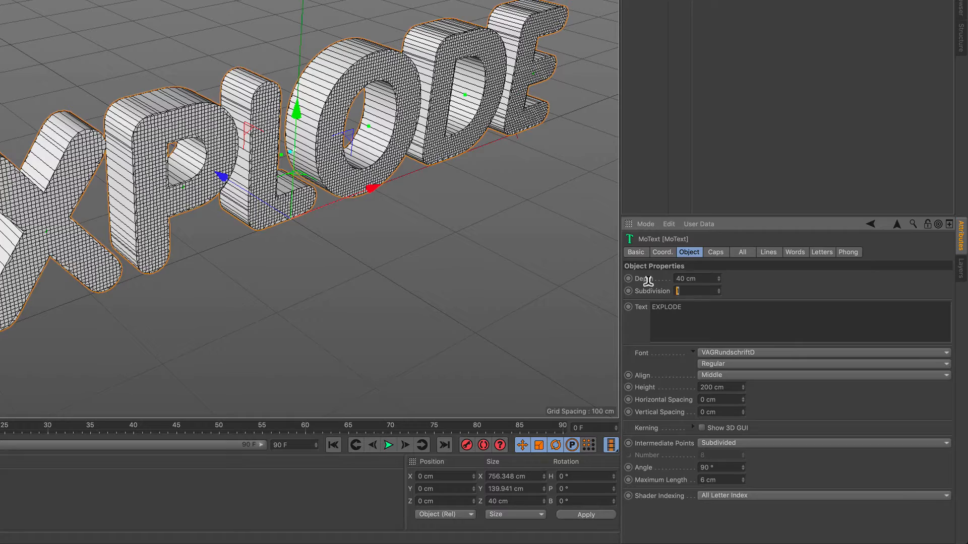
text(9)
key(Return)
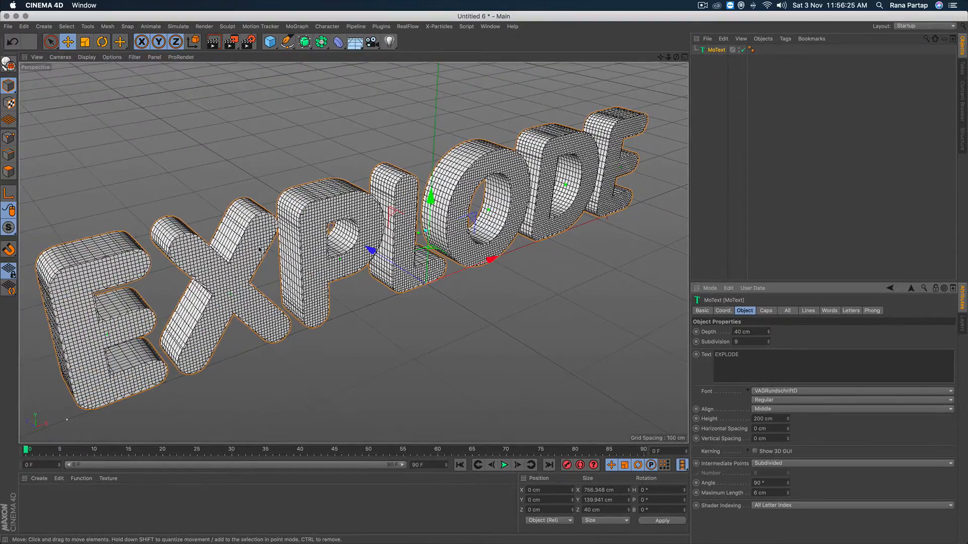
Step: Add an Explosion FX deformer to the scene
alt+right_drag(258, 247, 265, 201)
alt+drag(263, 227, 324, 222)
alt+right_drag(324, 222, 307, 305)
alt+drag(224, 267, 292, 233)
alt+right_drag(437, 229, 442, 208)
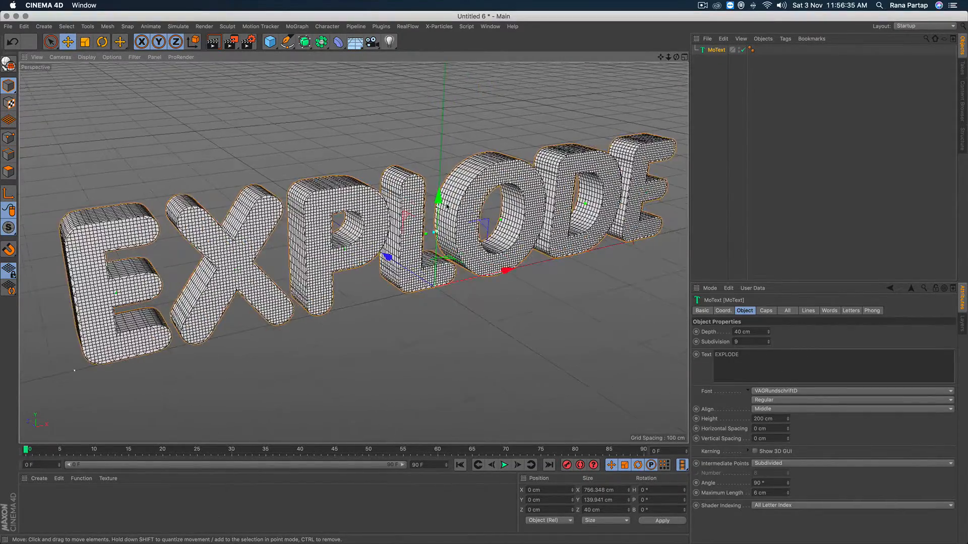
alt+middle_drag(442, 208, 431, 214)
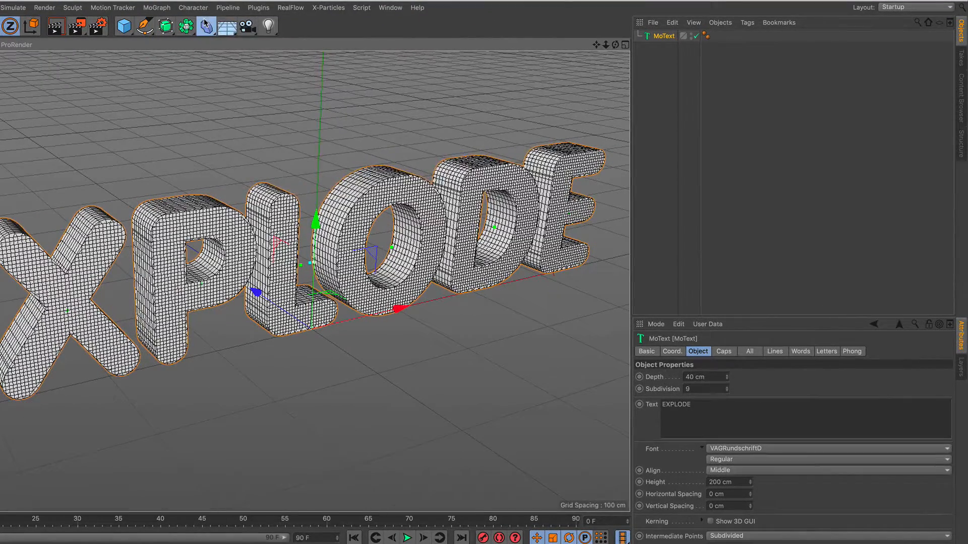
click(206, 26)
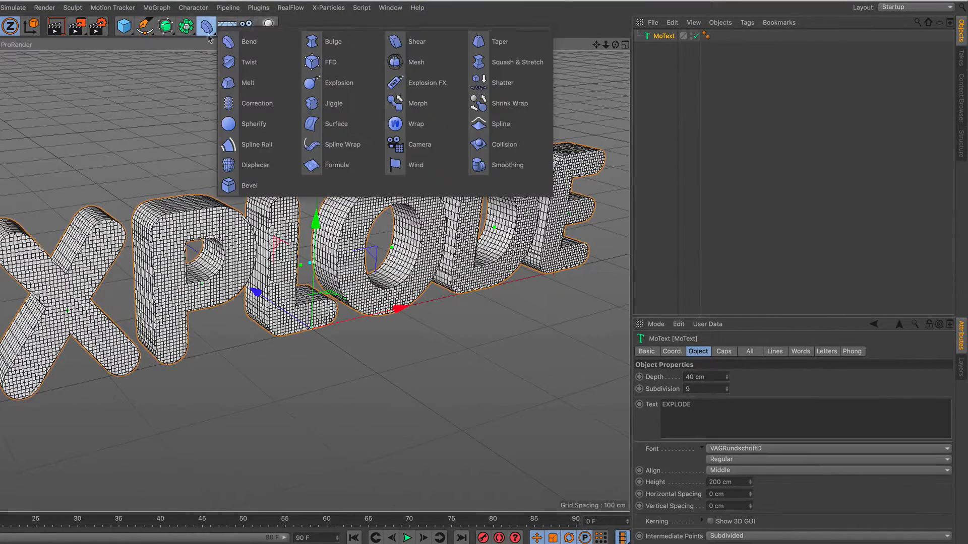
click(426, 90)
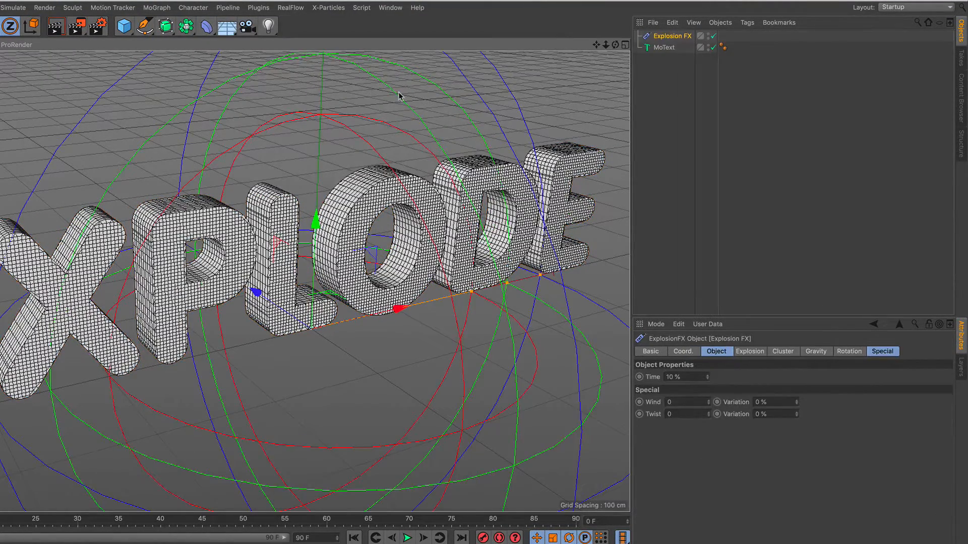
Step: Group the Explosion FX deformer and the MoText object under one null and expand the group
drag(639, 72, 669, 36)
right_click(668, 39)
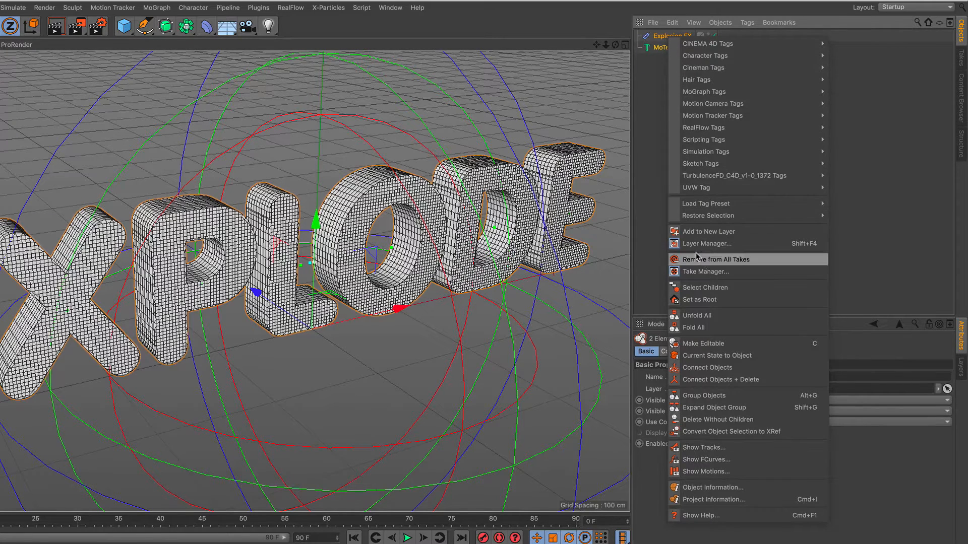
click(705, 396)
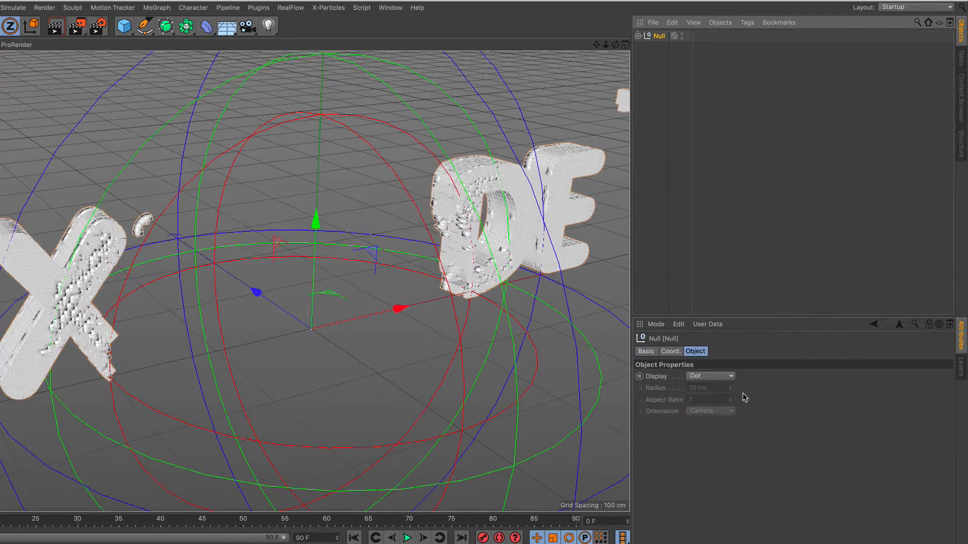
click(638, 36)
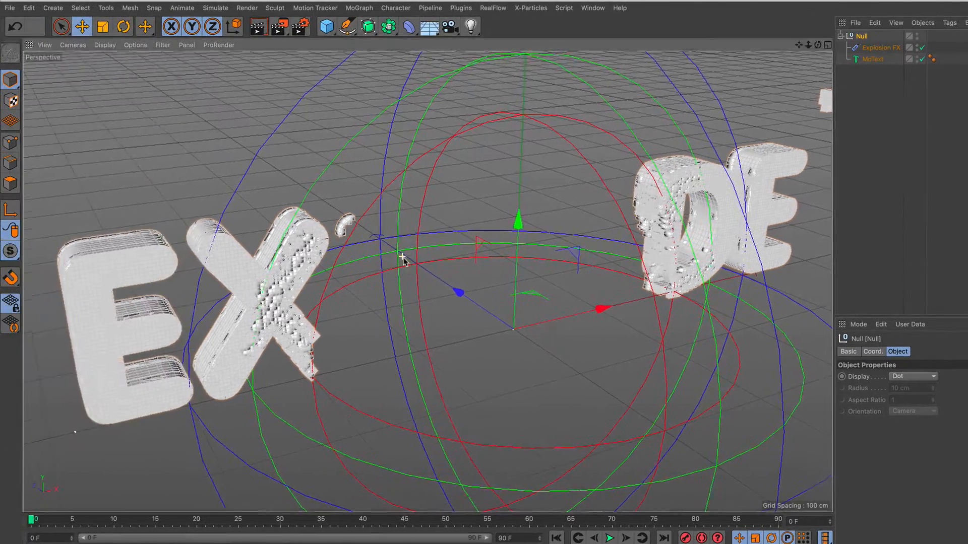
Step: Move the Explosion FX deformer along the X axis to about -24.5 cm
alt+right_drag(200, 258, 201, 290)
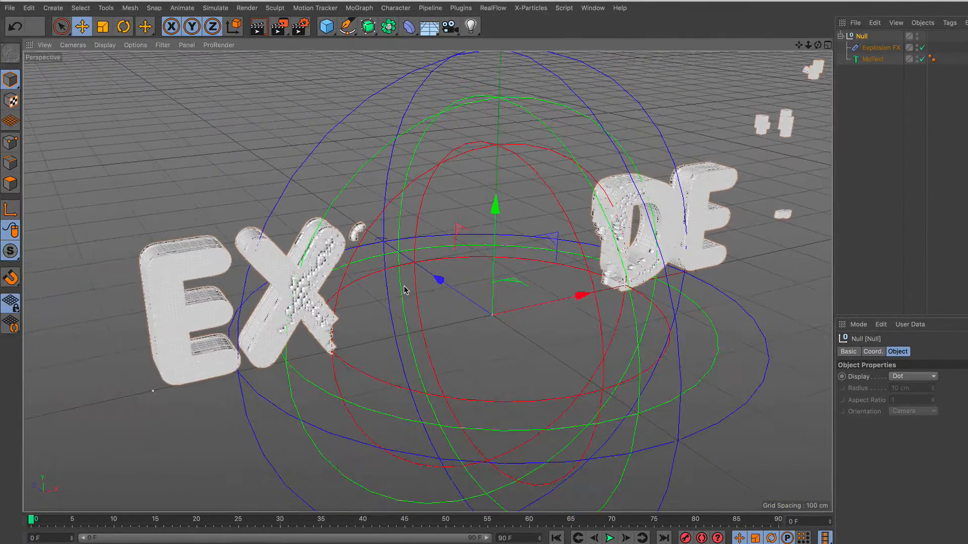
click(877, 48)
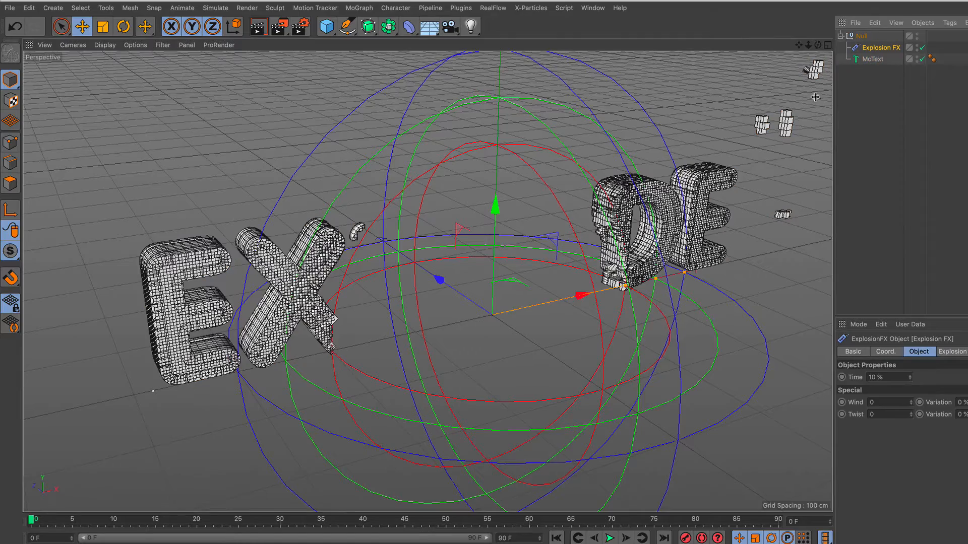
drag(582, 293, 551, 252)
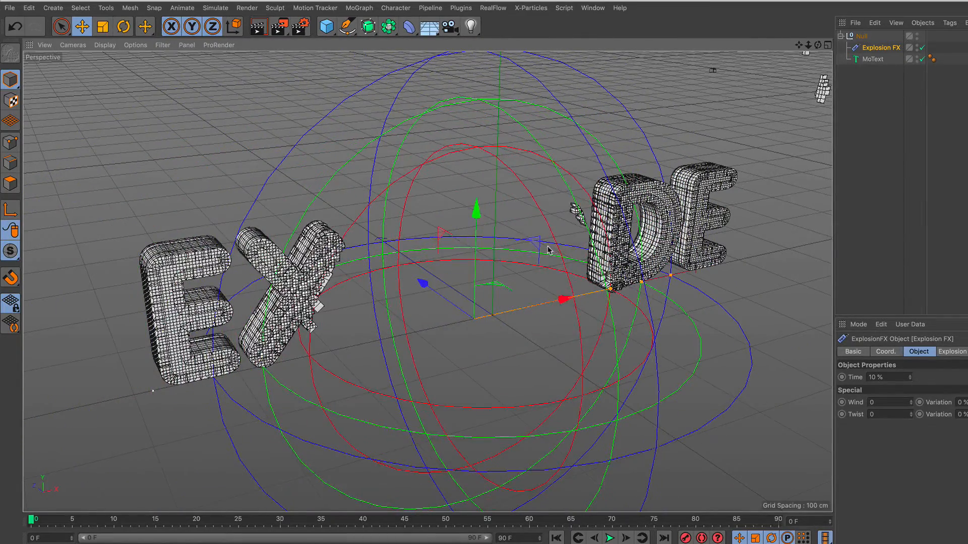
Step: Set the Explosion FX wind strength to about -641
alt+right_drag(507, 212, 510, 284)
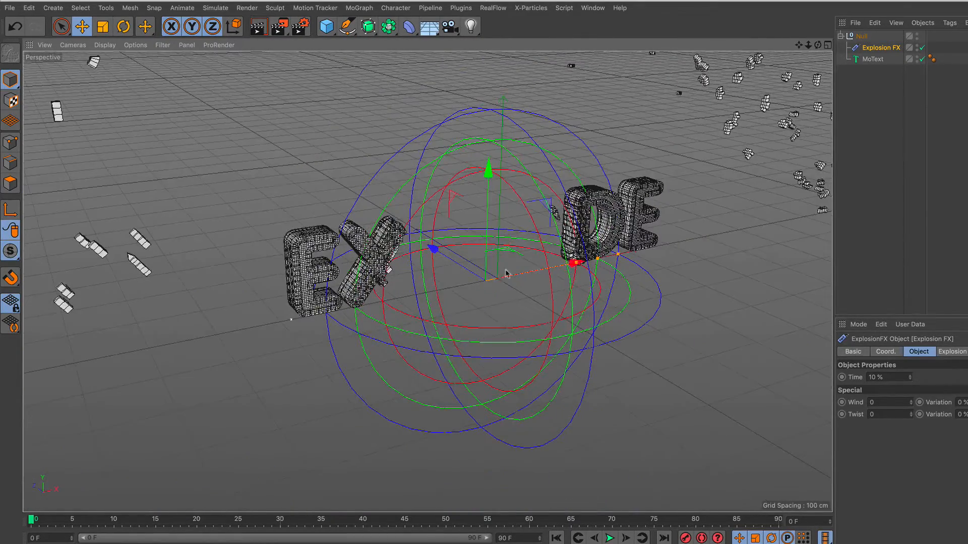
click(889, 352)
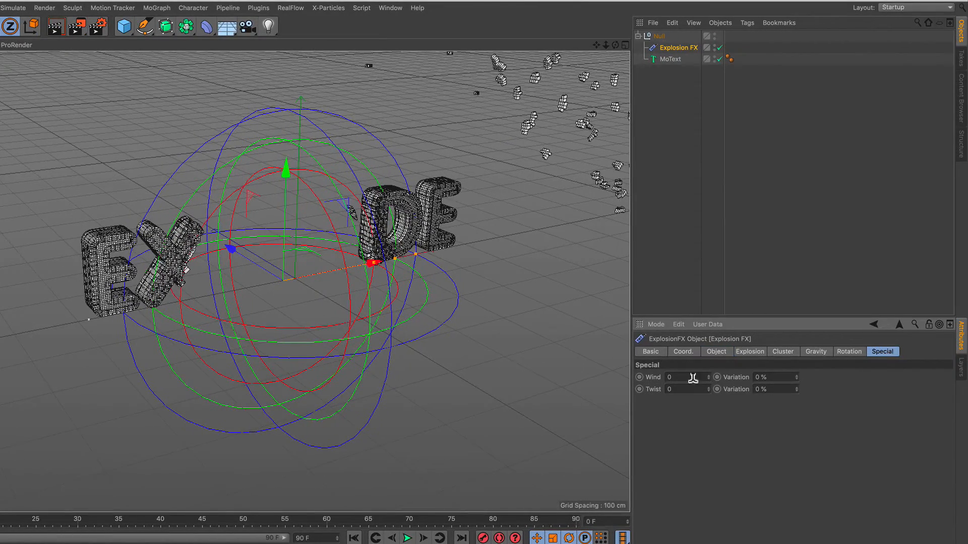
drag(709, 378, 708, 451)
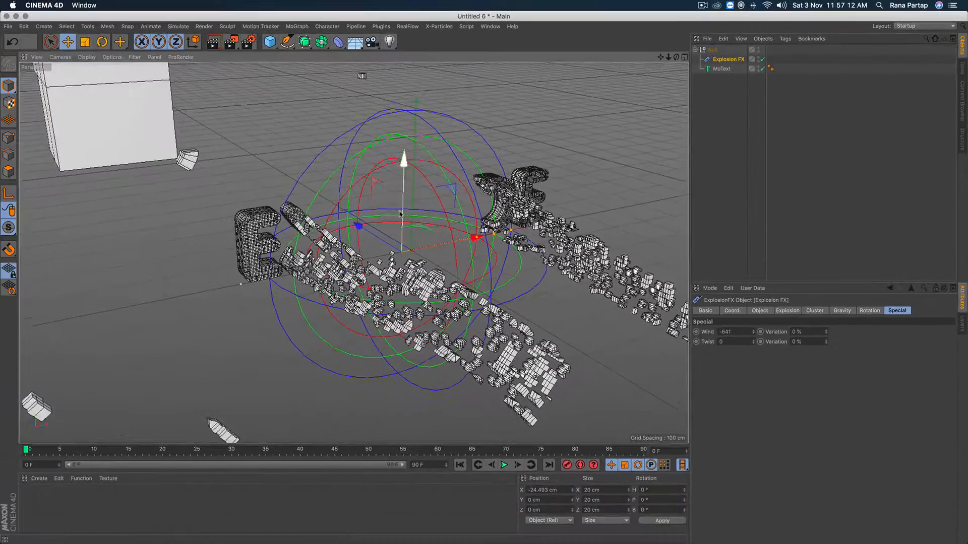
Step: Enlarge the Explosion FX deformer's blue range sphere and move the deformer along the X axis to about 57.7 cm
scroll(285, 226, down, 3)
alt+drag(250, 252, 253, 280)
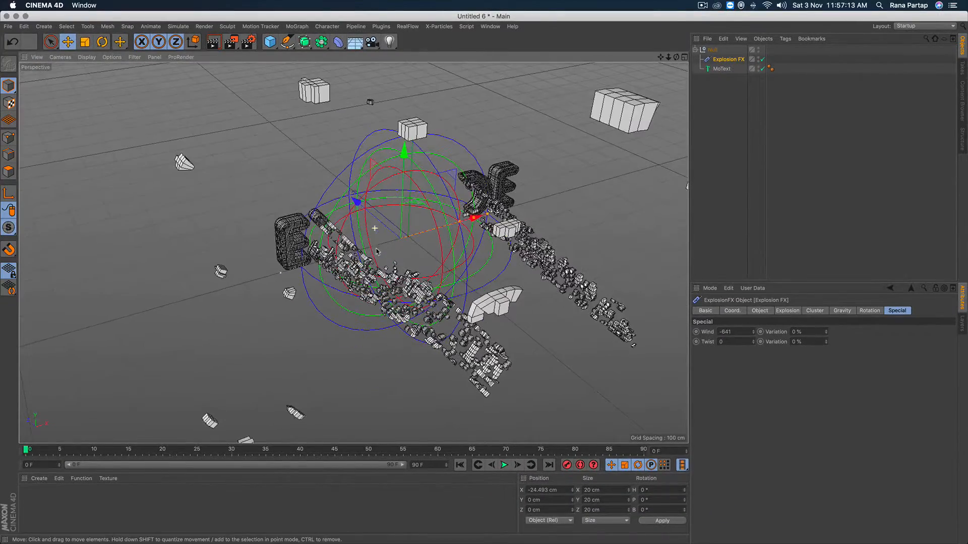
drag(475, 218, 557, 194)
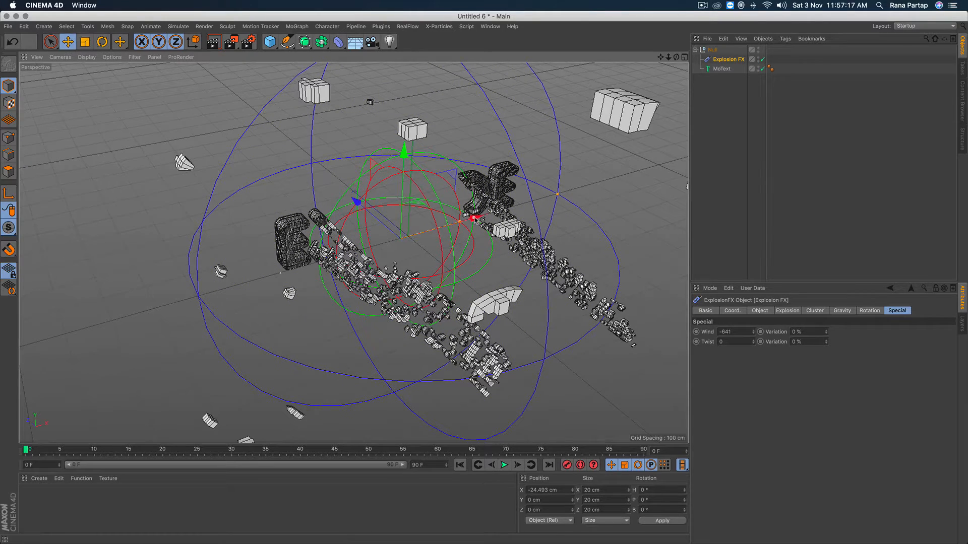
drag(472, 218, 495, 213)
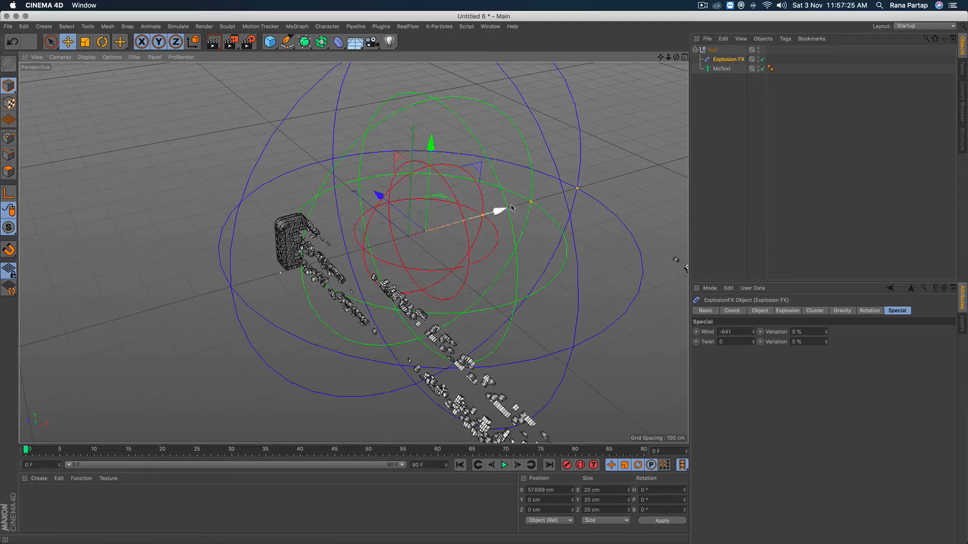
Step: Enlarge the deformer's blue, green and red spheres until the whole text is blown away, with the deformer at about X 58.9 cm
drag(578, 189, 611, 179)
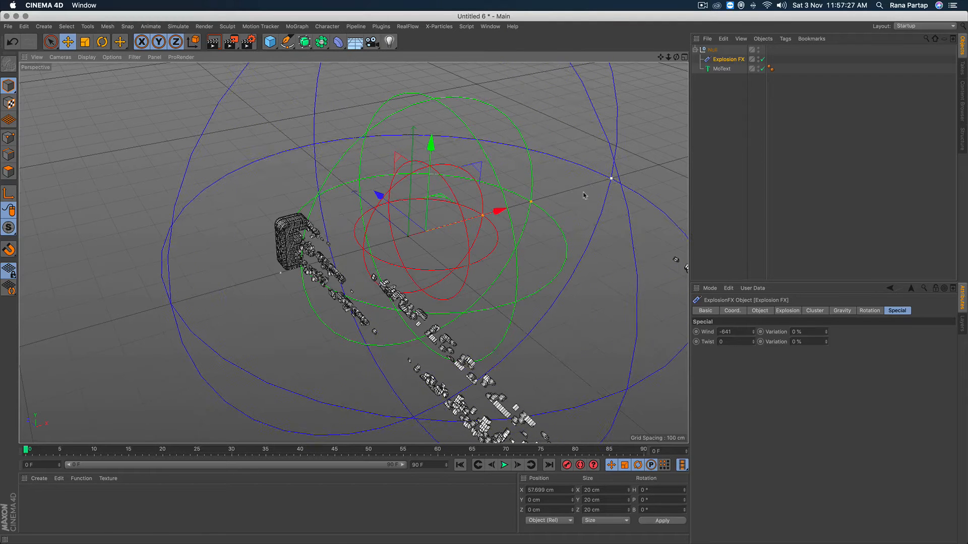
drag(536, 201, 548, 200)
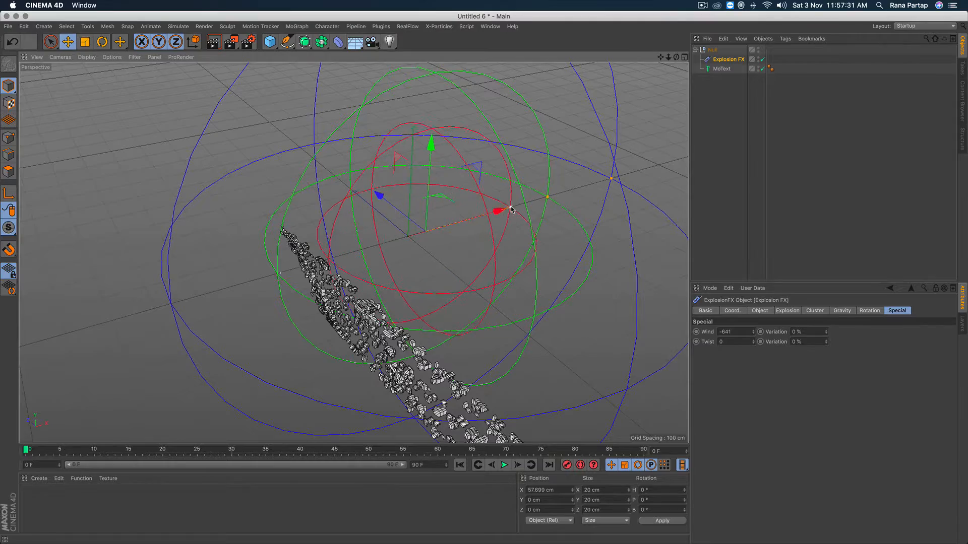
drag(495, 213, 467, 214)
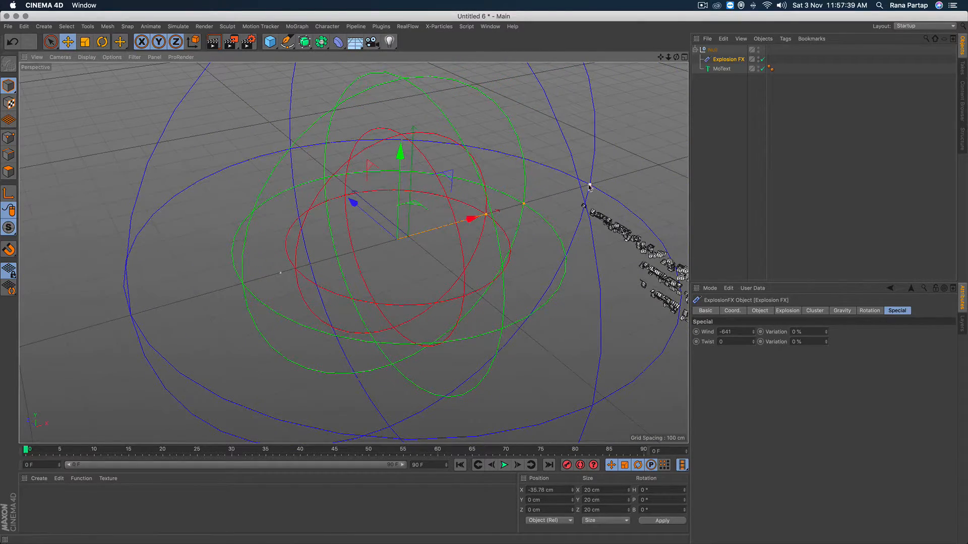
drag(525, 204, 540, 199)
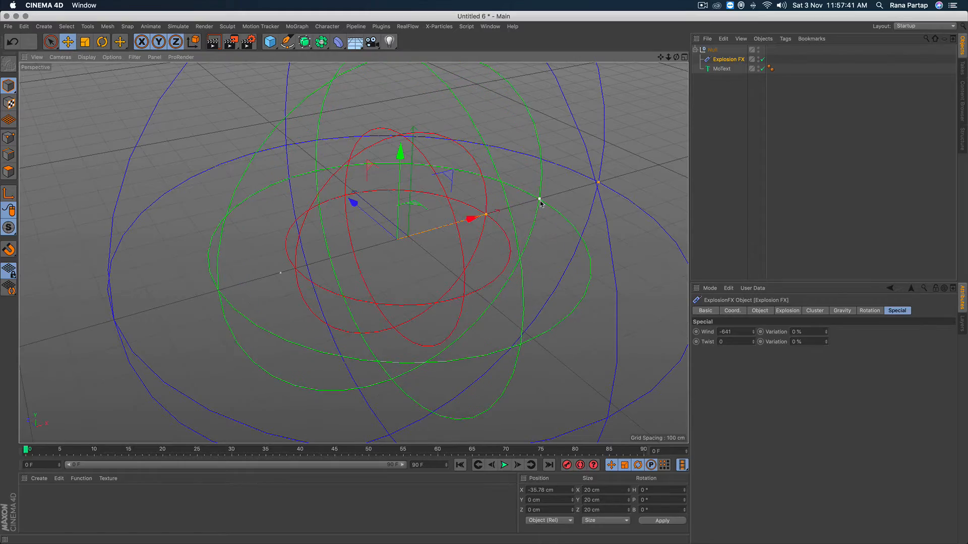
drag(472, 222, 501, 210)
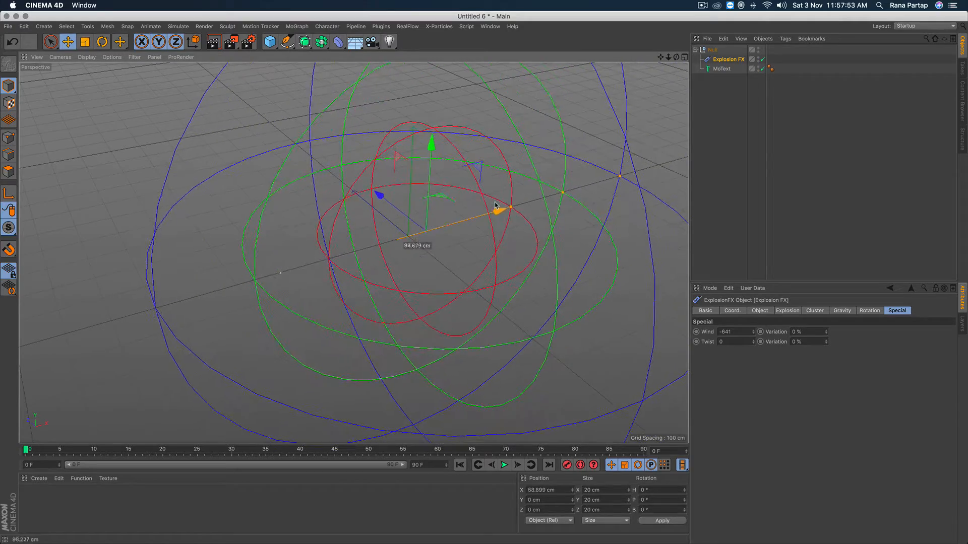
Step: Set the animation length to 180 frames and extend the preview range to the full length
drag(426, 465, 404, 478)
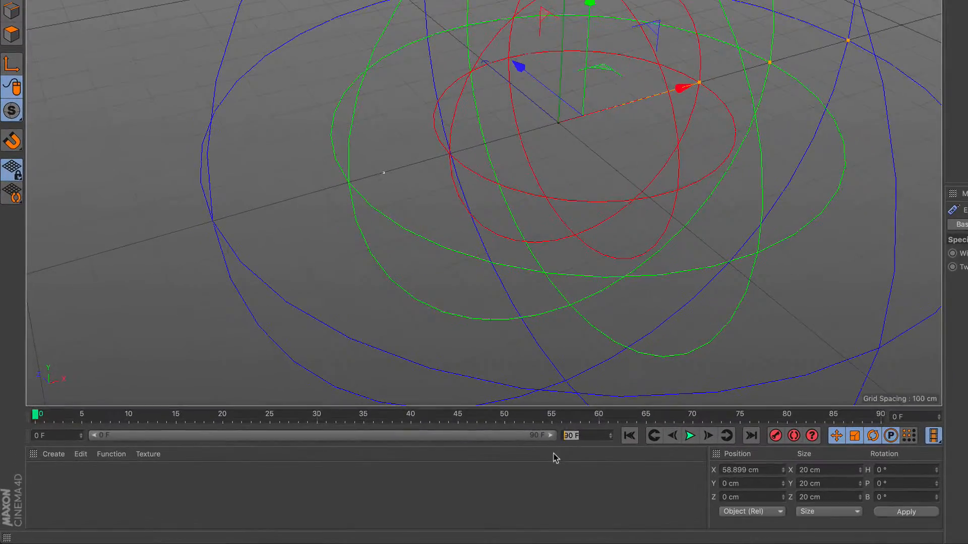
text(180)
key(Return)
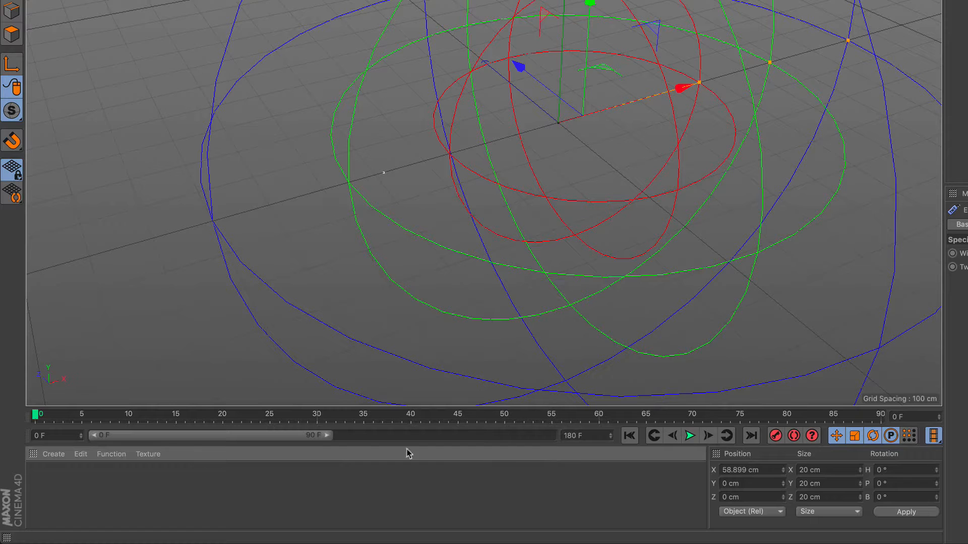
drag(328, 437, 564, 442)
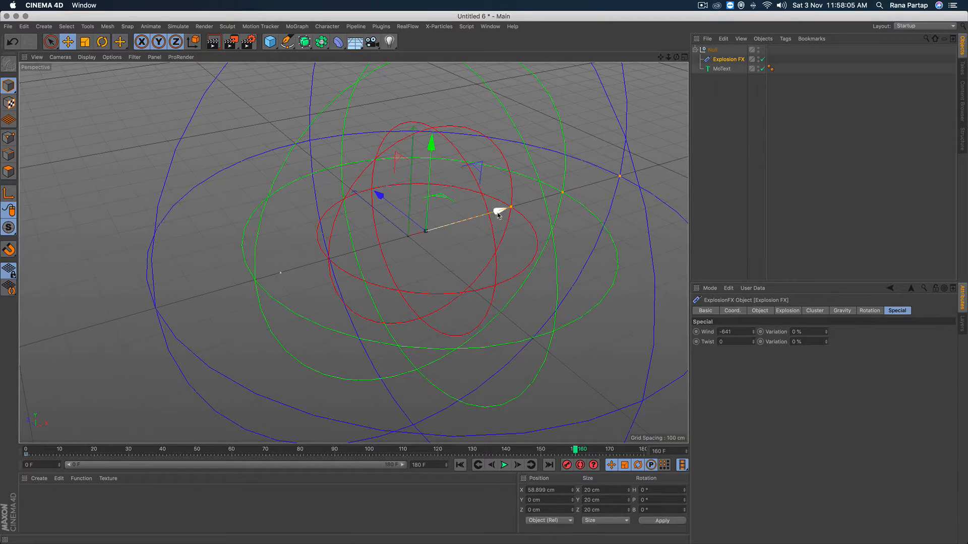
Step: Keyframe the Explosion FX deformer at about X 918.5 cm on frame 160 and play the animation from the start to check it
drag(497, 215, 701, 149)
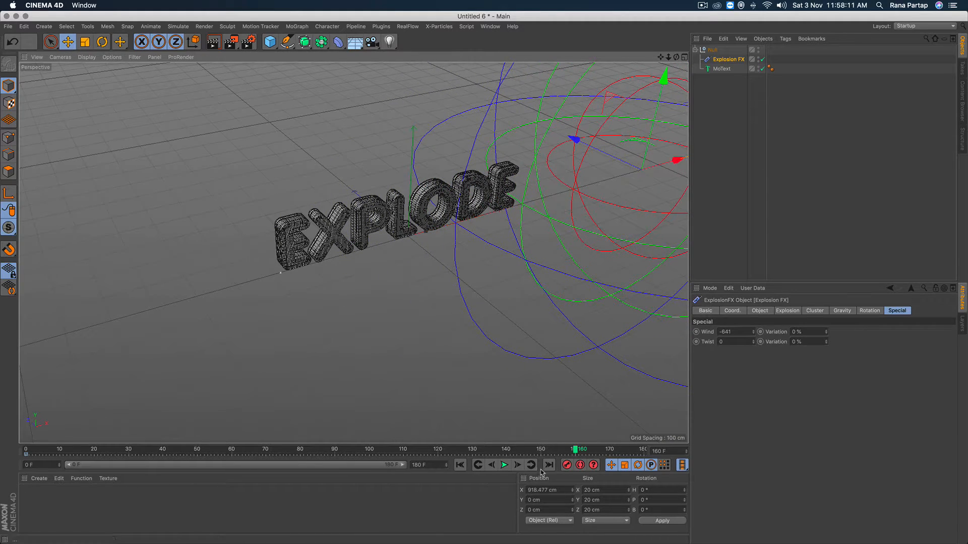
click(460, 465)
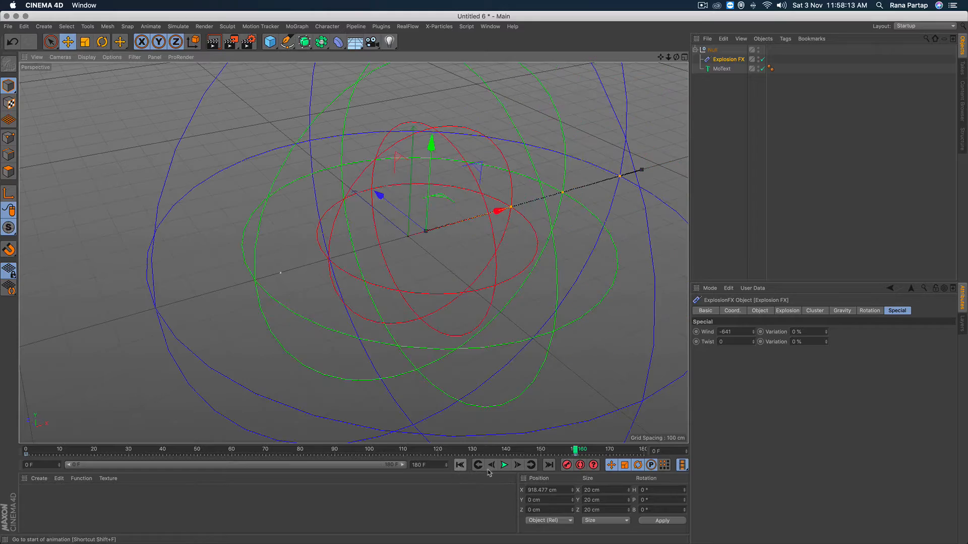
click(505, 465)
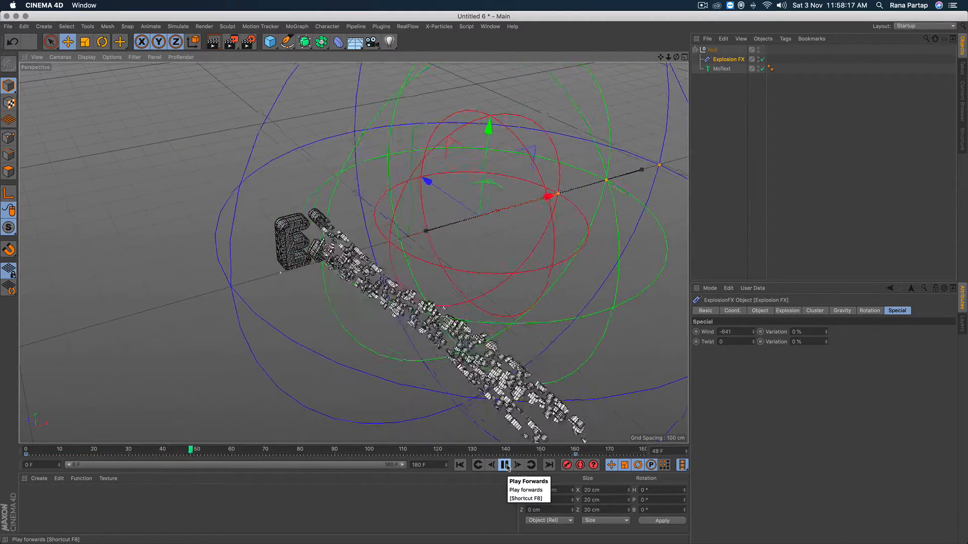
click(505, 465)
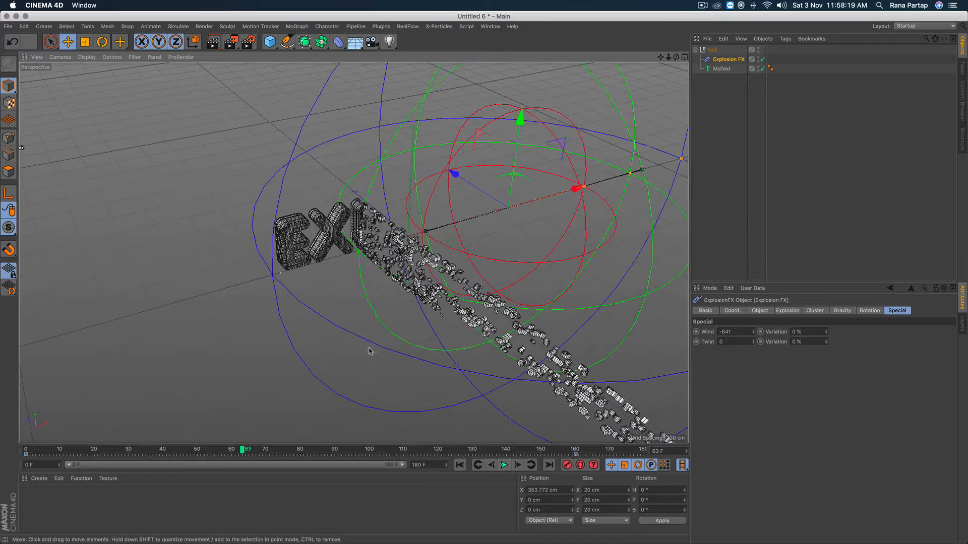
Step: Add a Floor object beneath the exploding text
alt+right_drag(379, 235, 387, 173)
alt+drag(340, 270, 367, 206)
key(super+z)
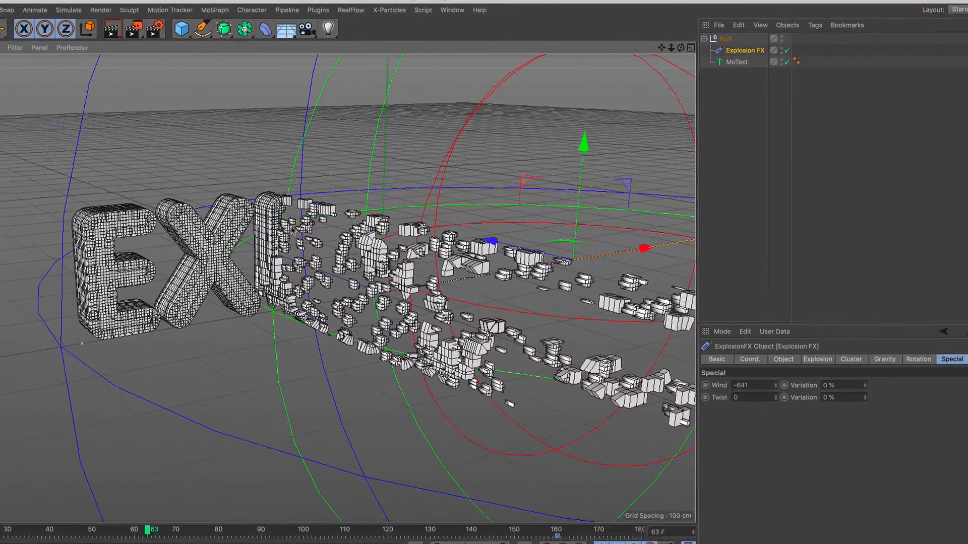
click(281, 29)
click(348, 50)
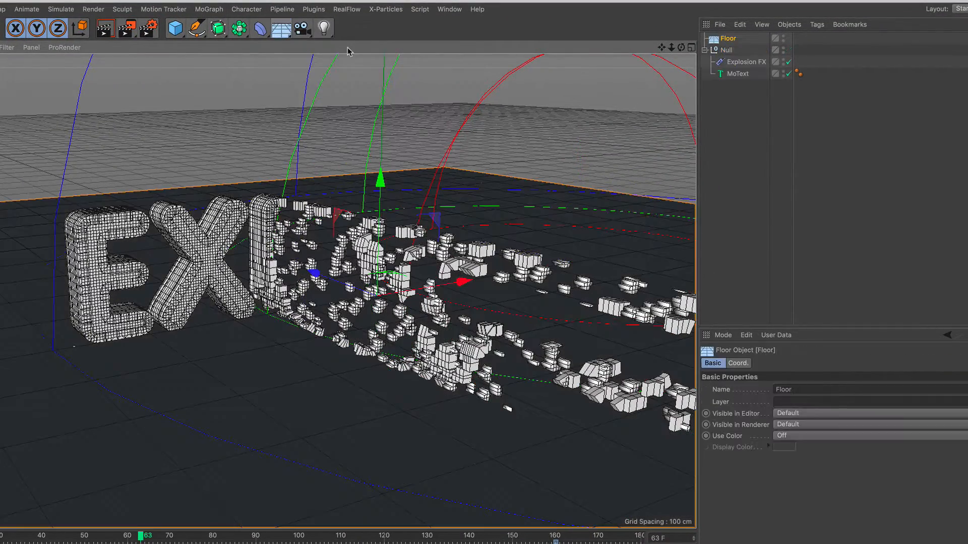
Step: Add a Plane object and set its orientation to -Z so it stands upright as a wall
click(176, 29)
click(291, 72)
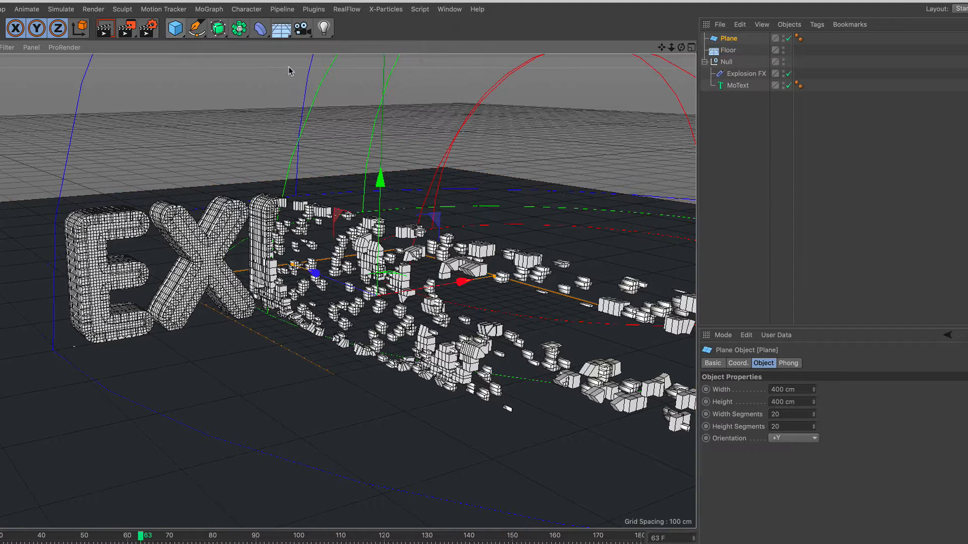
click(814, 438)
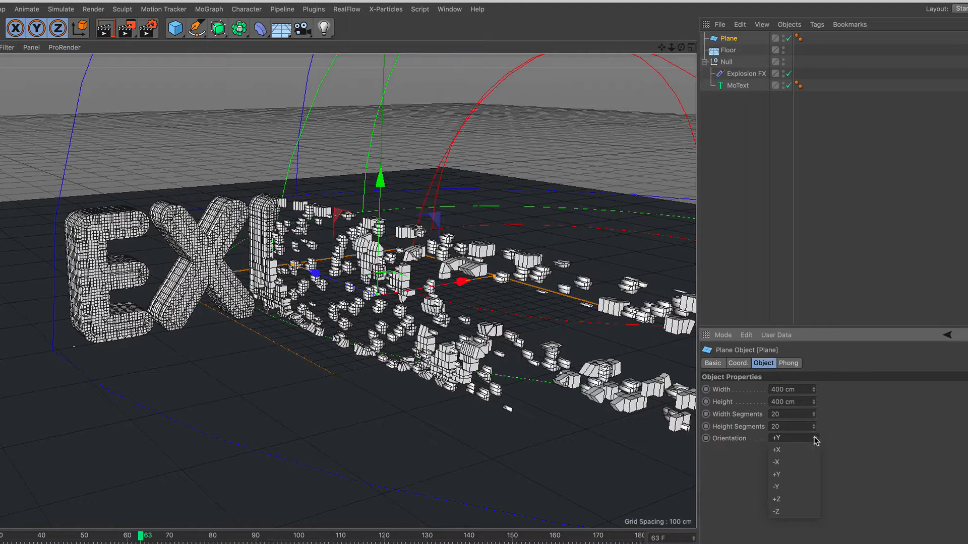
click(802, 512)
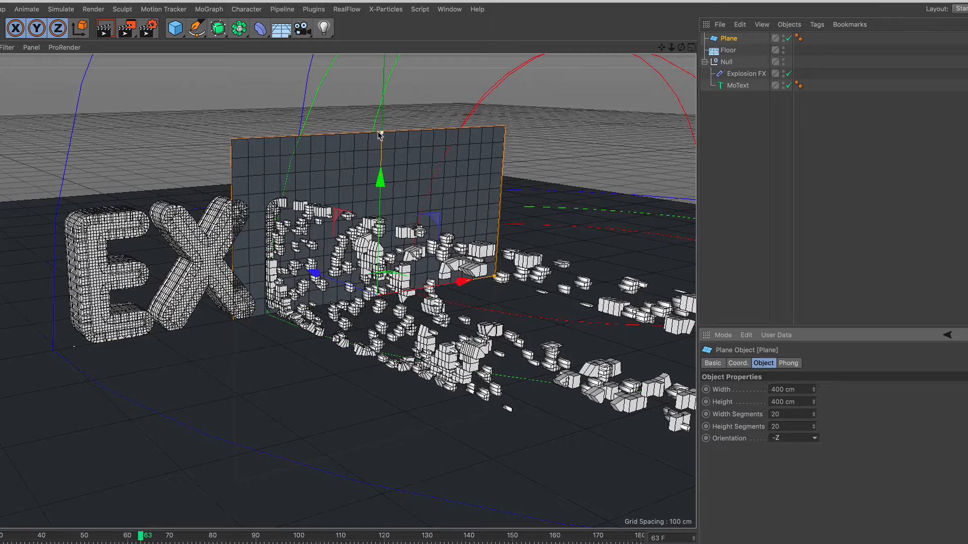
Step: Enlarge the upright plane to about 1347 by 597 cm and raise it to about Y 74.5 cm
drag(380, 135, 380, 59)
drag(377, 216, 388, 128)
drag(501, 223, 695, 199)
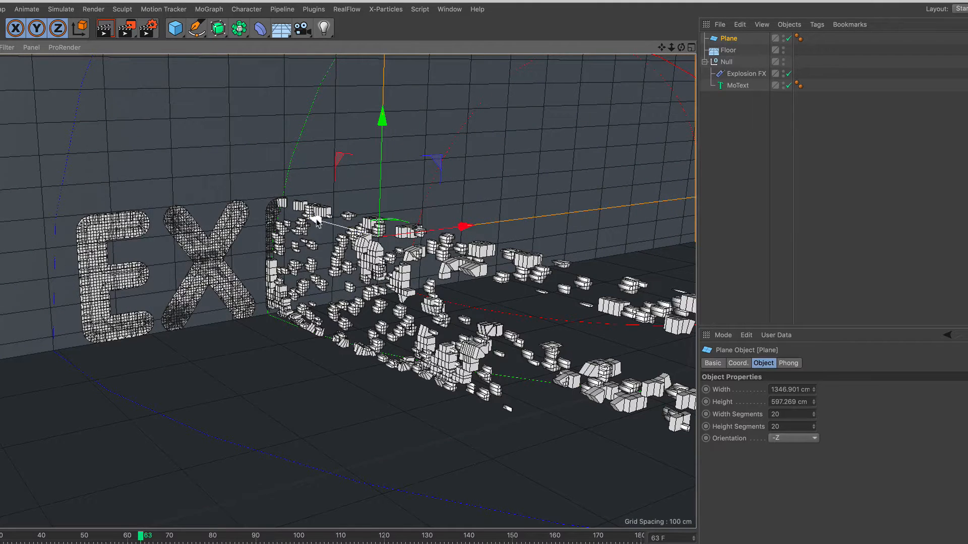
Step: Move the plane back to about Z 40.7 cm so it sits directly behind the text, adjusting it in the top view
drag(317, 221, 300, 218)
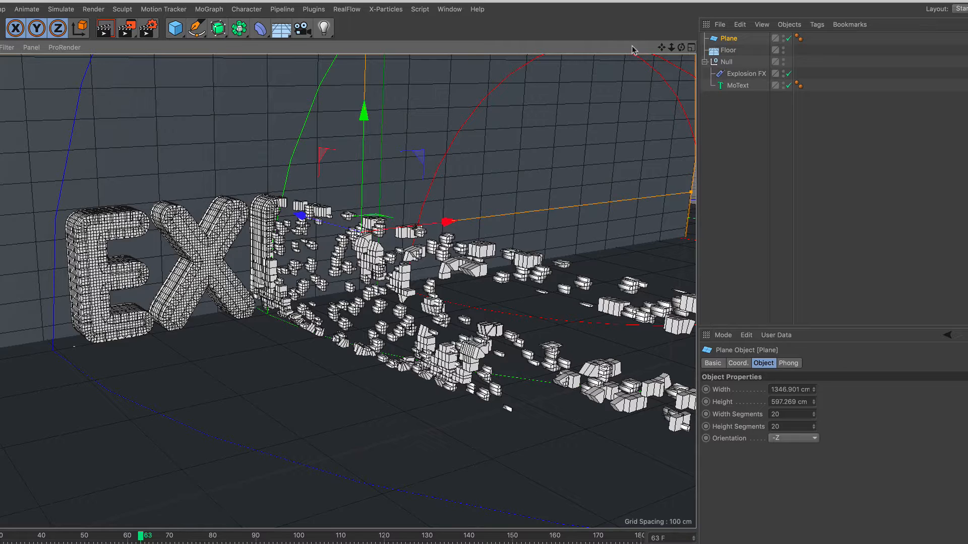
middle_click(568, 141)
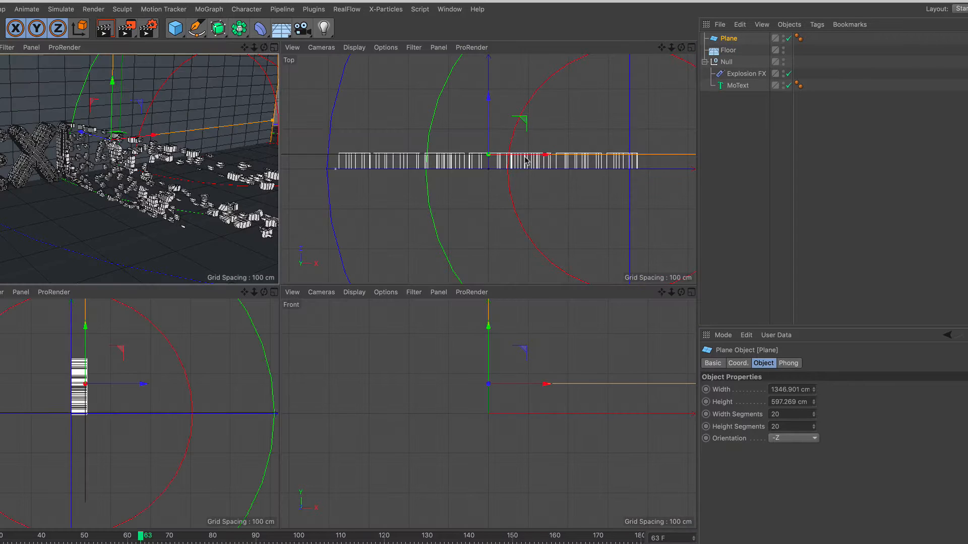
drag(489, 108, 492, 114)
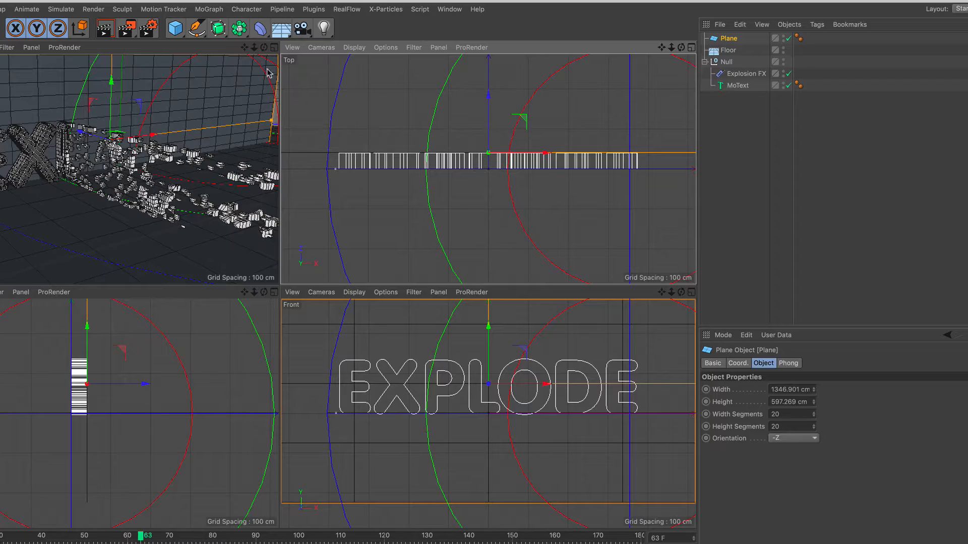
middle_click(241, 220)
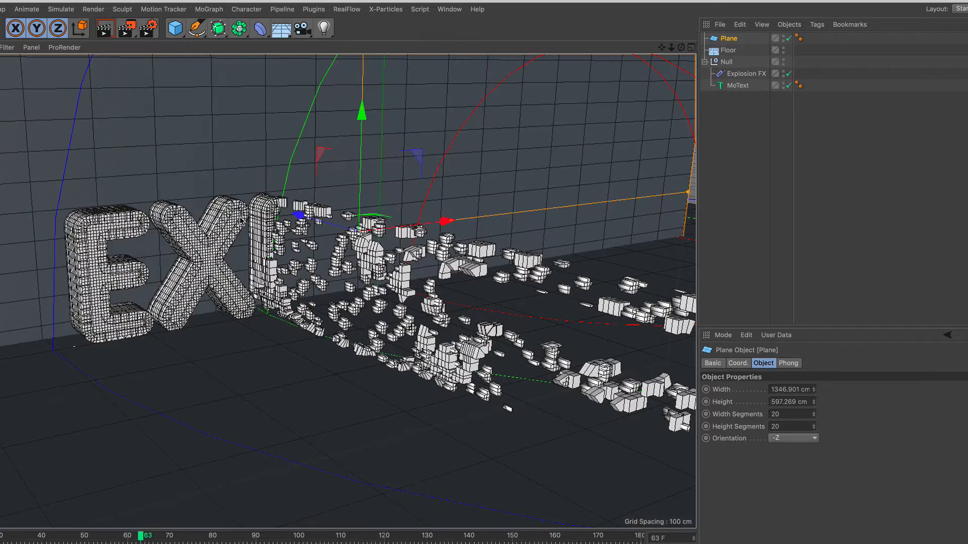
Step: Add the Ambient Occlusion effect to the render settings and close them
alt+right_drag(305, 233, 375, 235)
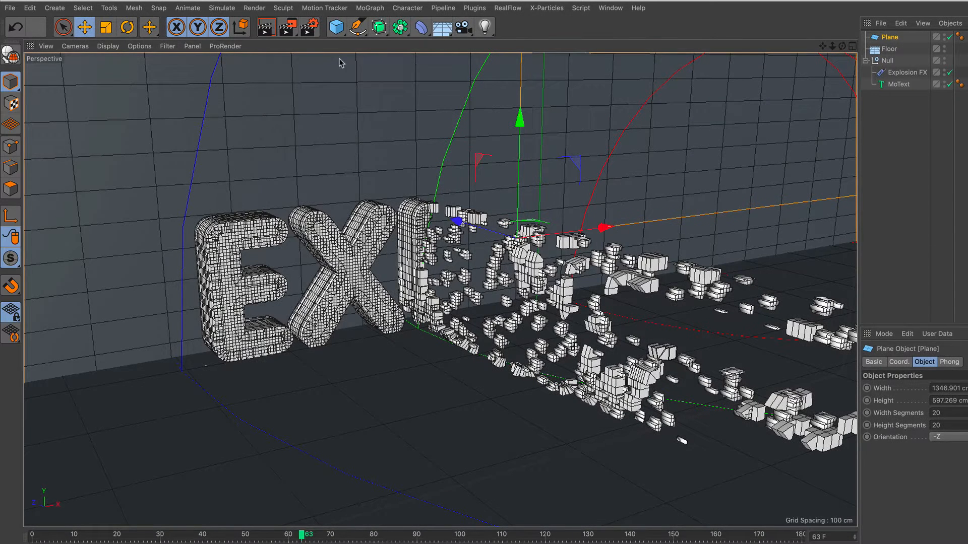
click(313, 31)
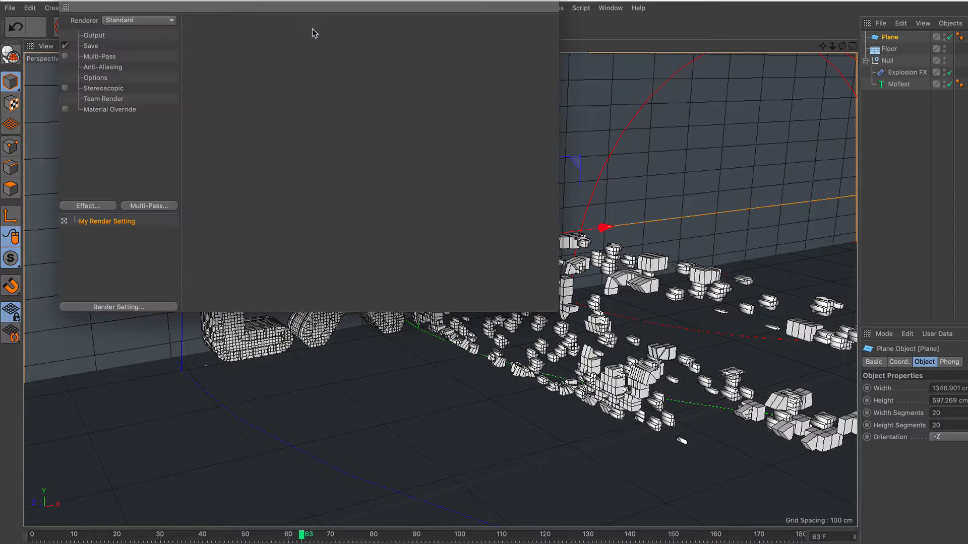
click(94, 207)
click(185, 282)
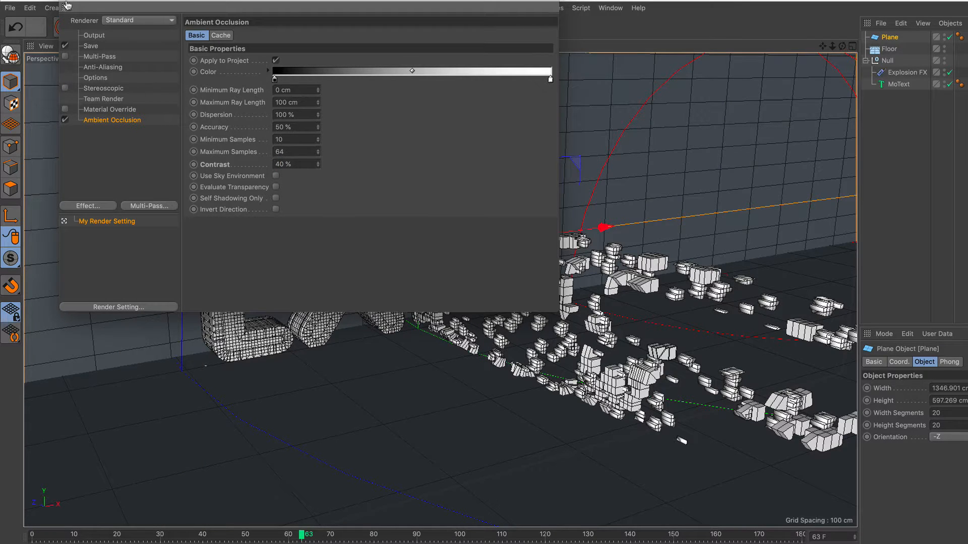
click(67, 1)
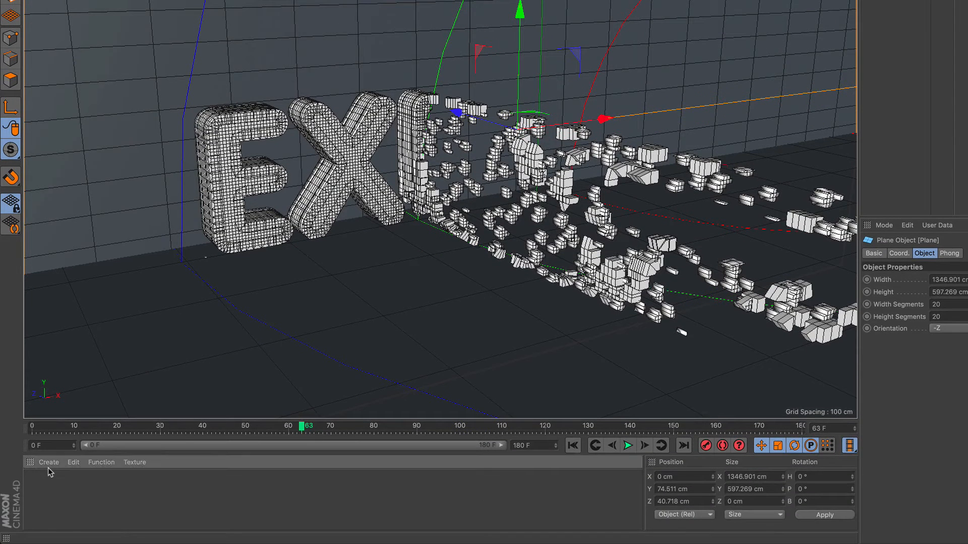
Step: Load the MercyMat material file from the MercyMaterials folder
click(49, 464)
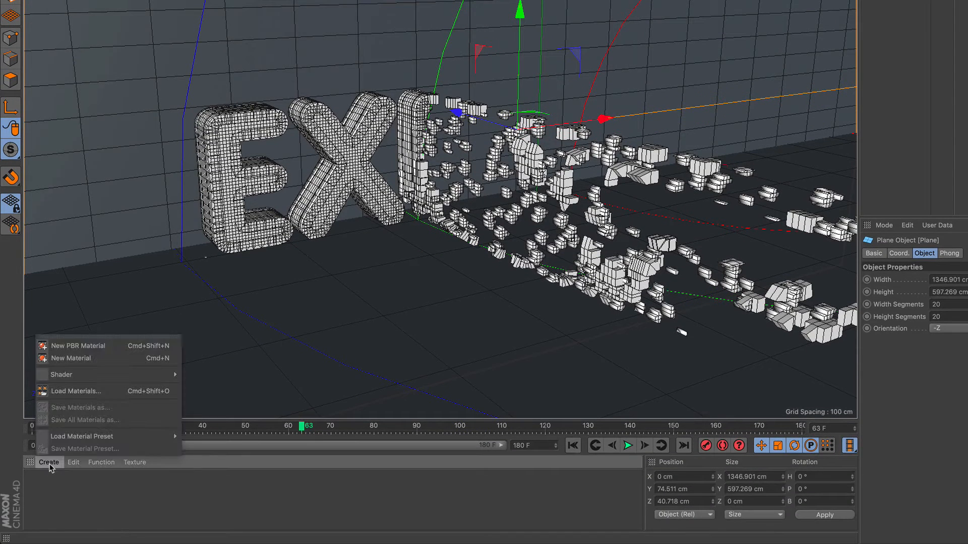
click(108, 390)
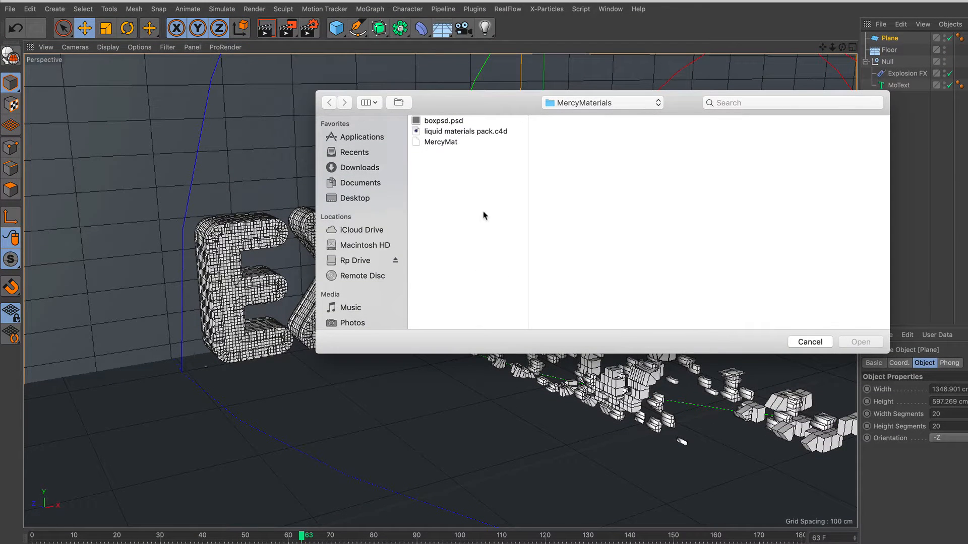
click(451, 143)
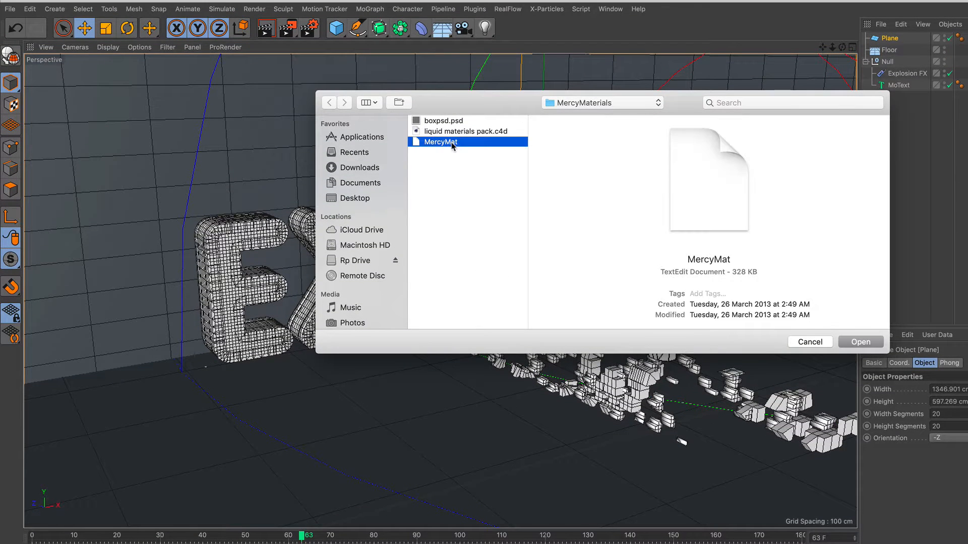
click(860, 342)
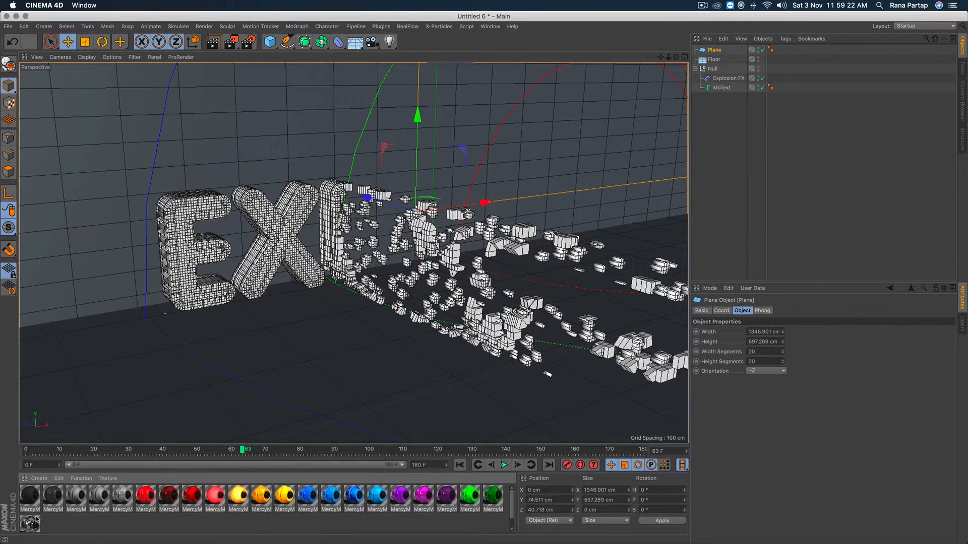
Step: Apply the black-and-white patterned Mercy material and the light grey textured Mercy material to the wall plane
drag(33, 525, 245, 387)
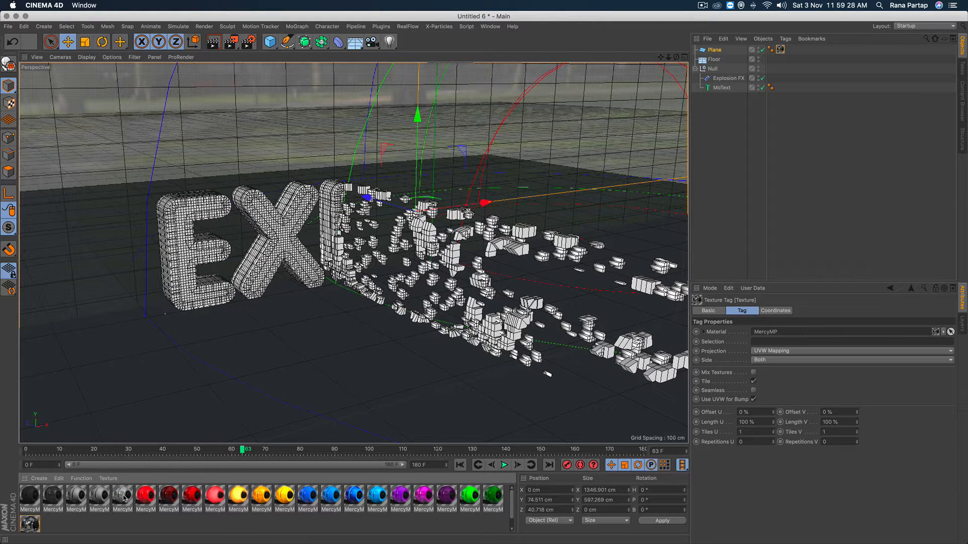
drag(123, 499, 169, 167)
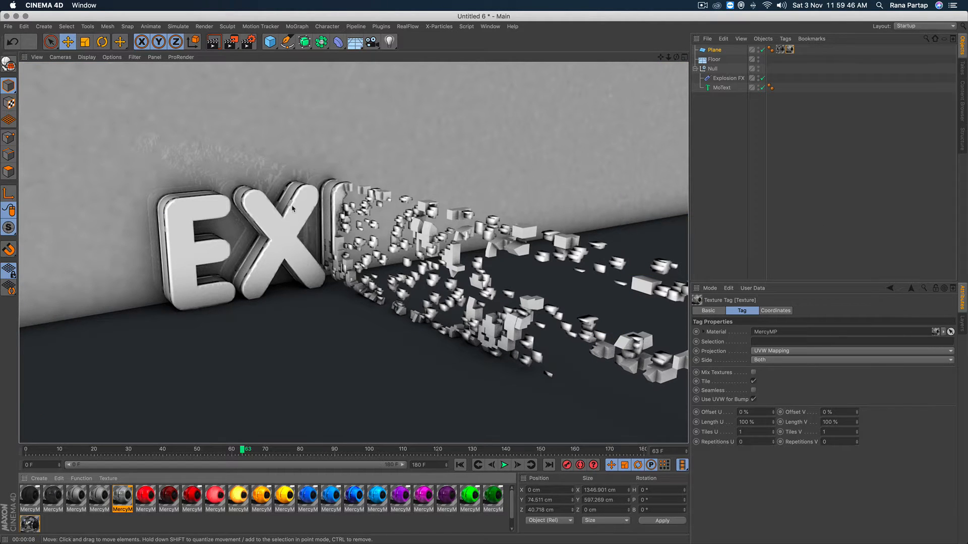
Step: Render a close-up of the E and X letters in the perspective view
click(264, 206)
scroll(273, 207, up, 5)
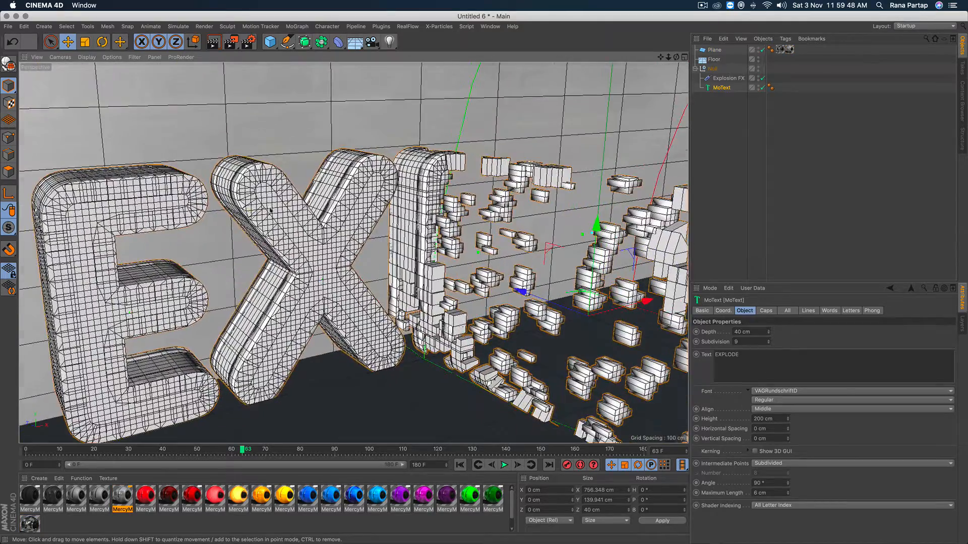
scroll(354, 252, up, 5)
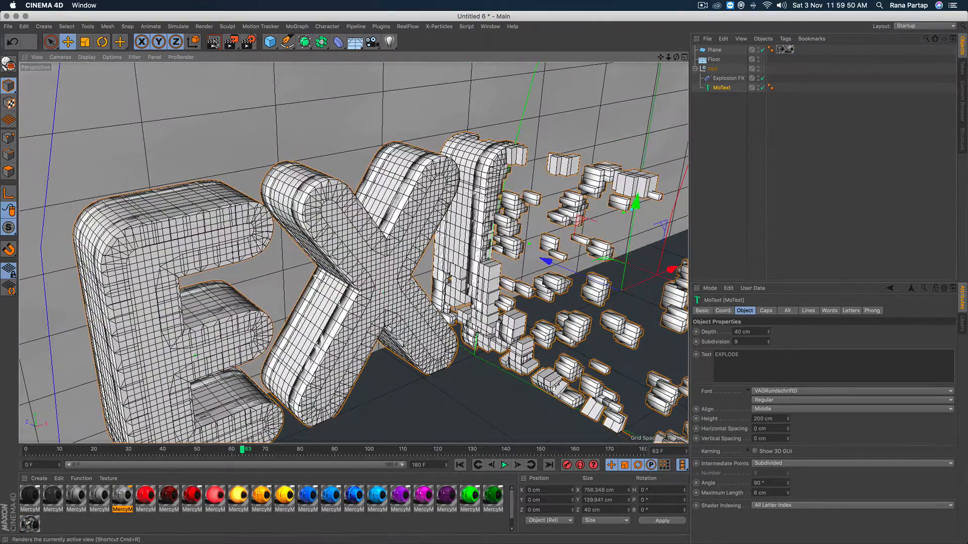
key(super+r)
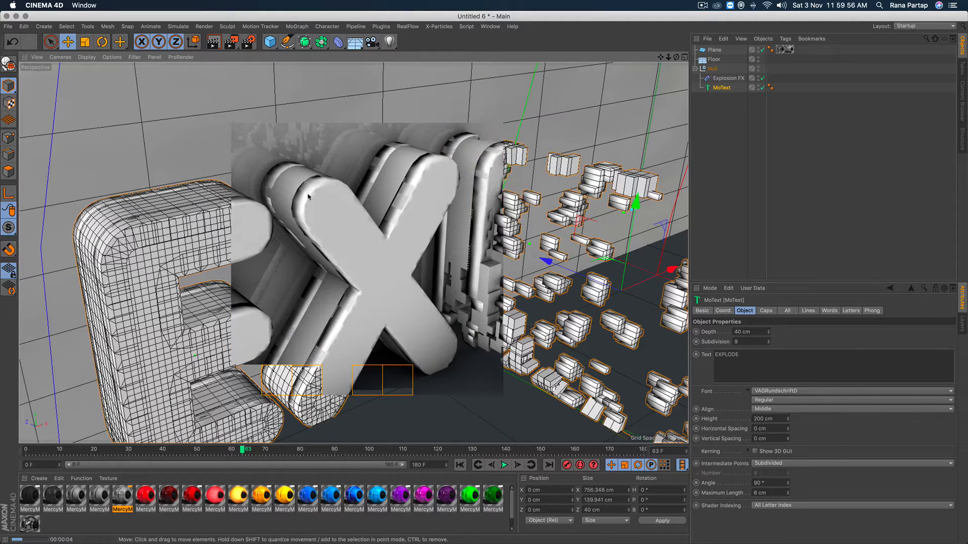
Step: Enable Create Single Object in the MoText's caps settings and render the view
click(722, 87)
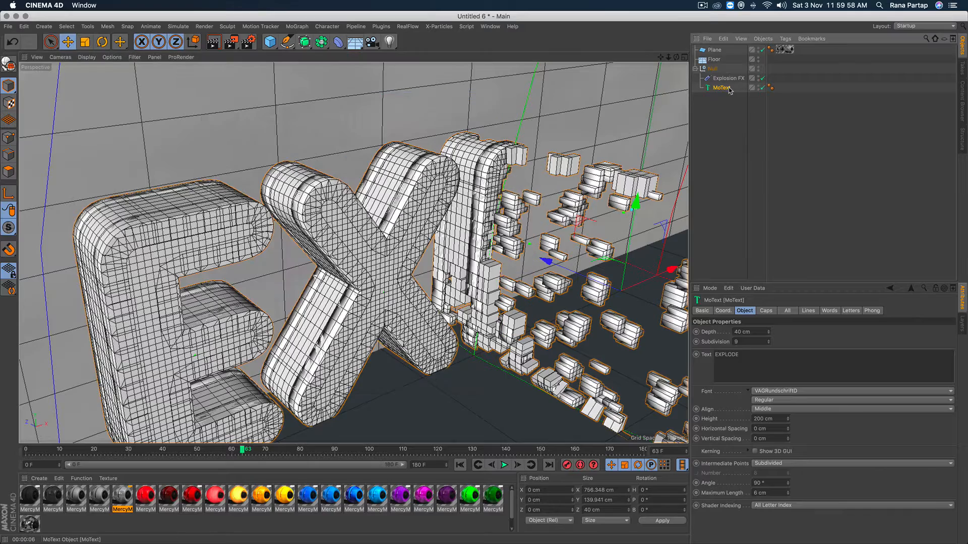
click(767, 311)
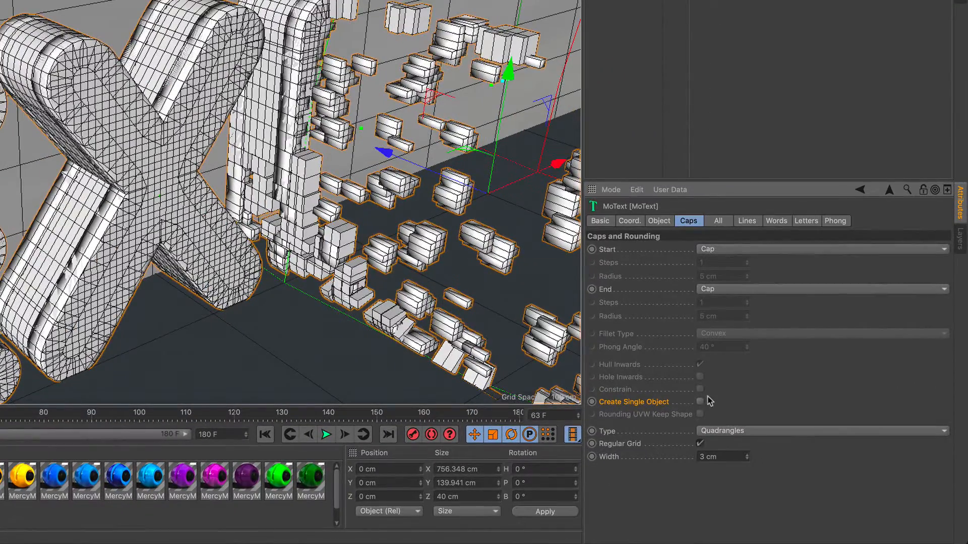
click(759, 433)
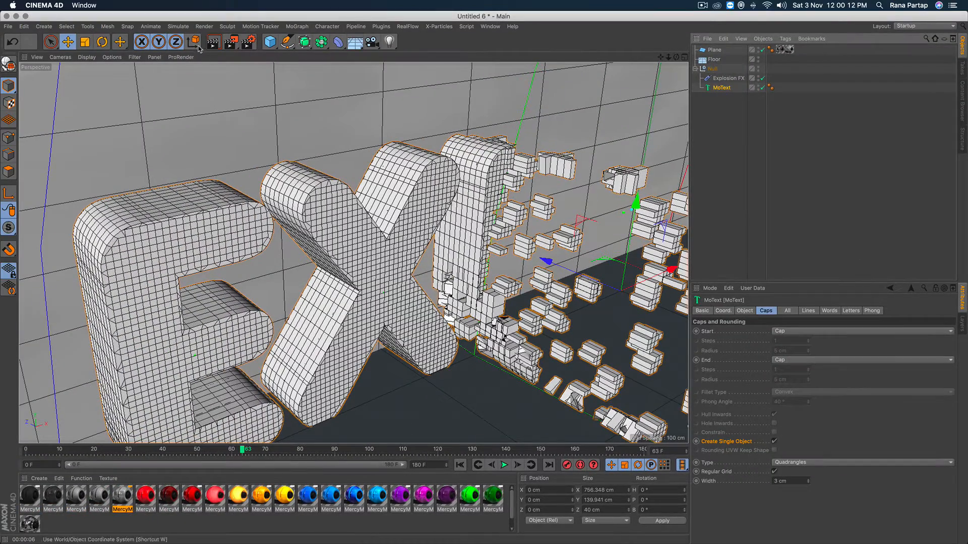
click(213, 42)
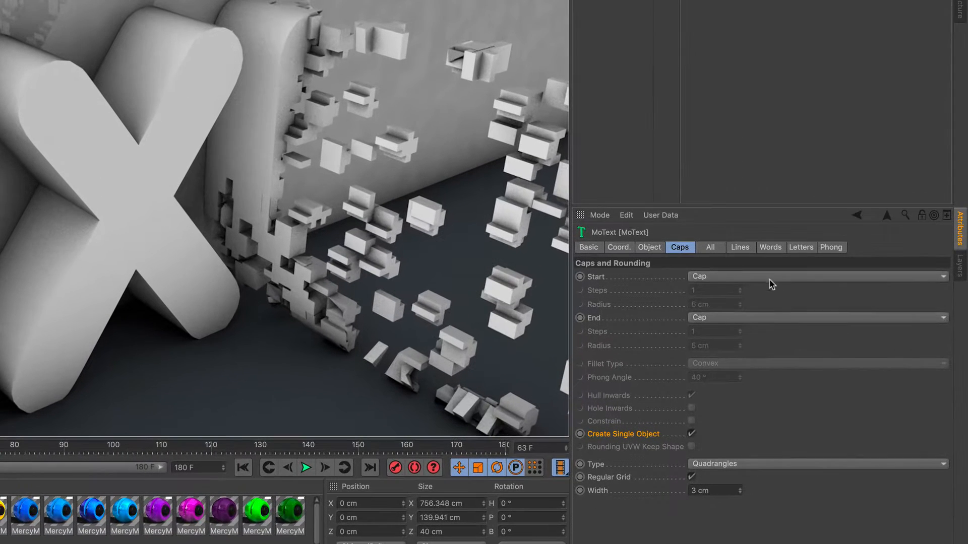
Step: Set both the start and end caps of the MoText to Fillet Cap
click(827, 331)
click(746, 332)
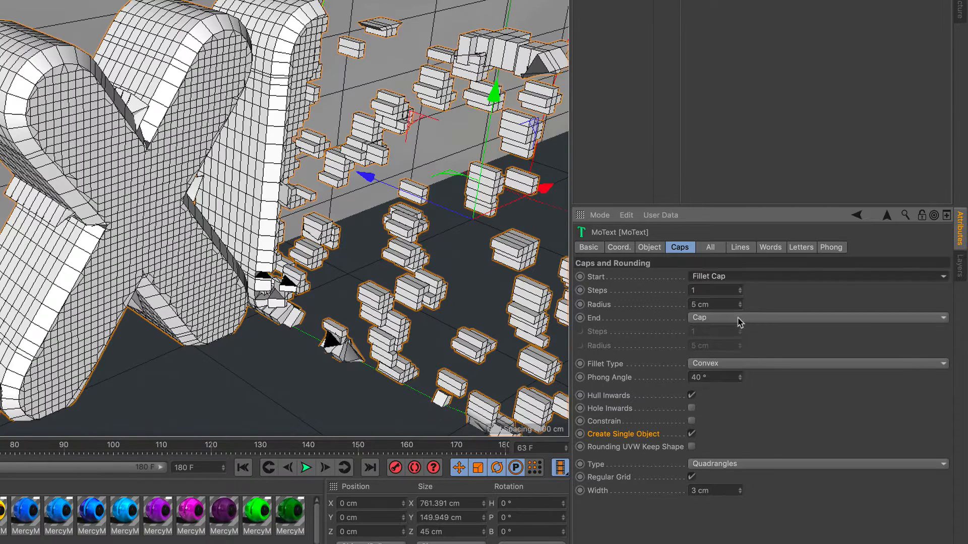
click(739, 318)
click(739, 373)
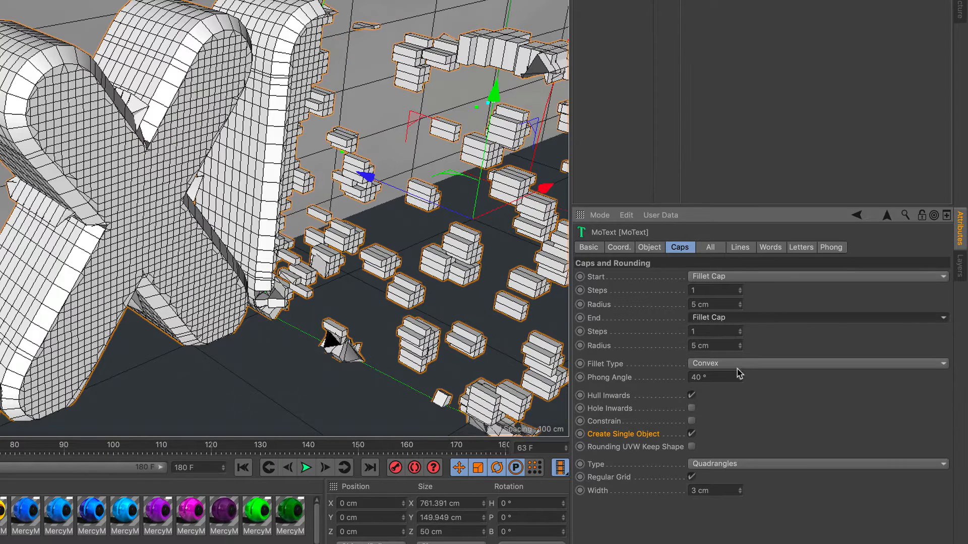
Step: Set the fillet radius of the MoText's start and end caps to 3 cm
click(706, 346)
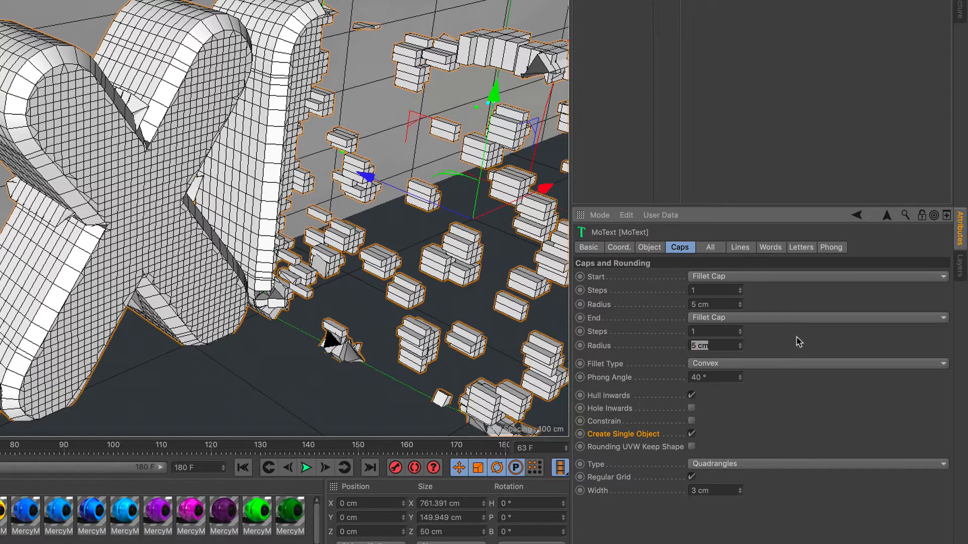
text(3)
key(Return)
click(716, 304)
text(3)
key(Return)
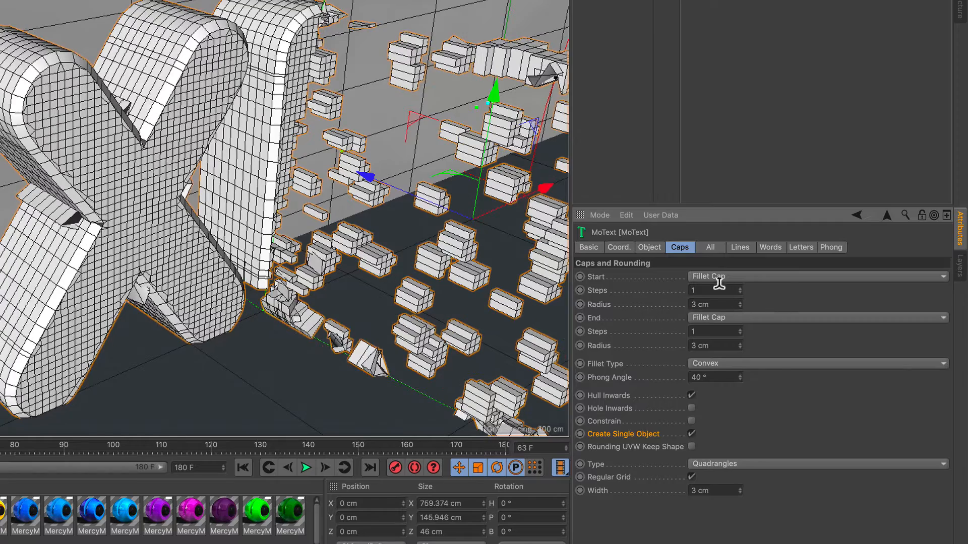
Step: Set the fillet steps of the MoText's start and end caps to 2
drag(718, 288, 691, 289)
text(2)
drag(731, 331, 692, 332)
text(2)
key(Return)
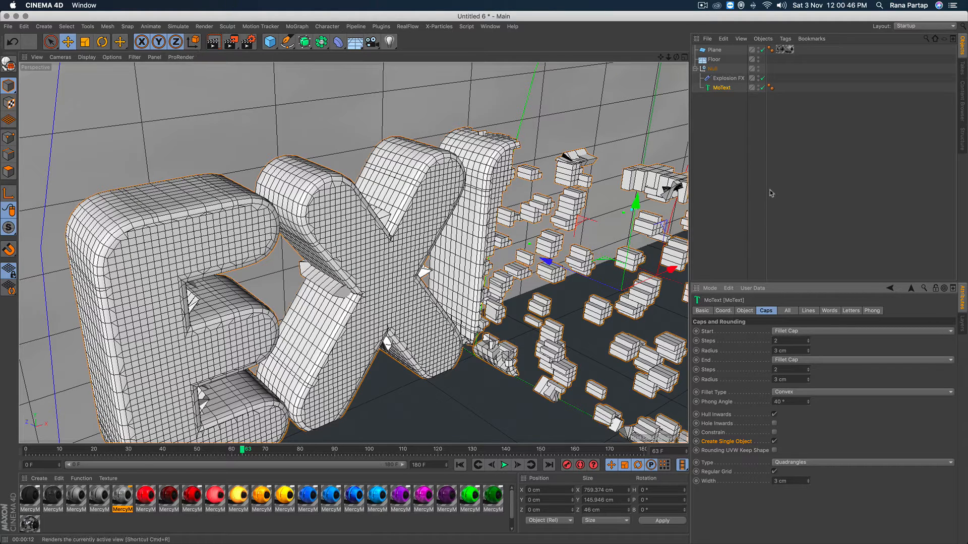
Step: Enable Constrain for the MoText's fillet caps, rendering the view before and after the change
key(ctrl+r)
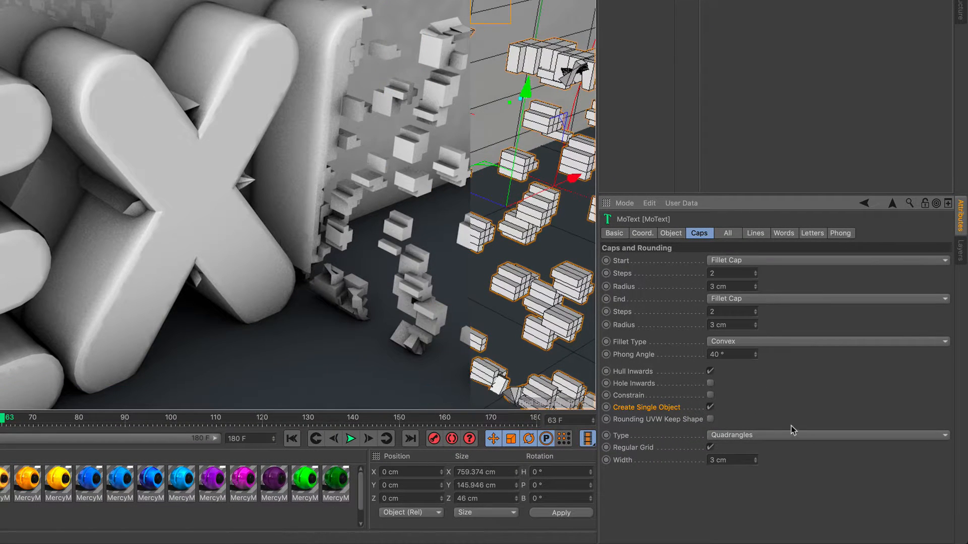
click(710, 396)
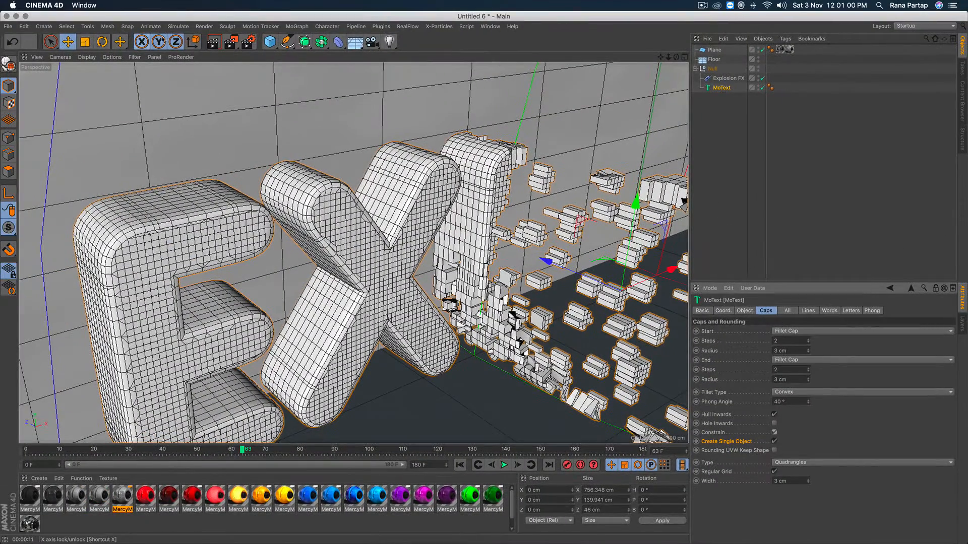
click(213, 42)
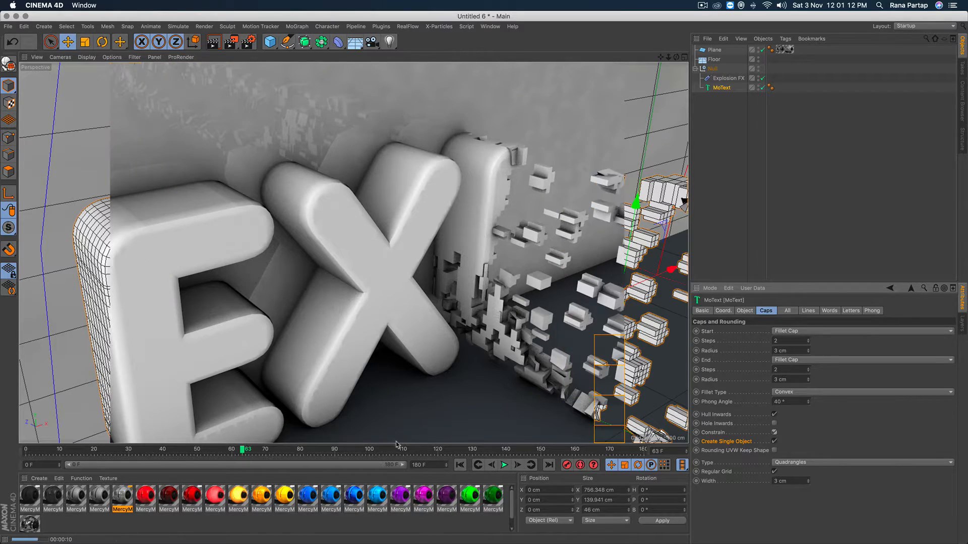
Step: Move the black-and-white patterned material from the wall plane to the floor and render the view showing the whole text
mouse_move(313, 301)
alt+right_down()
mouse_move(304, 372)
mouse_move(332, 352)
alt+right_up()
alt+drag(314, 351, 353, 335)
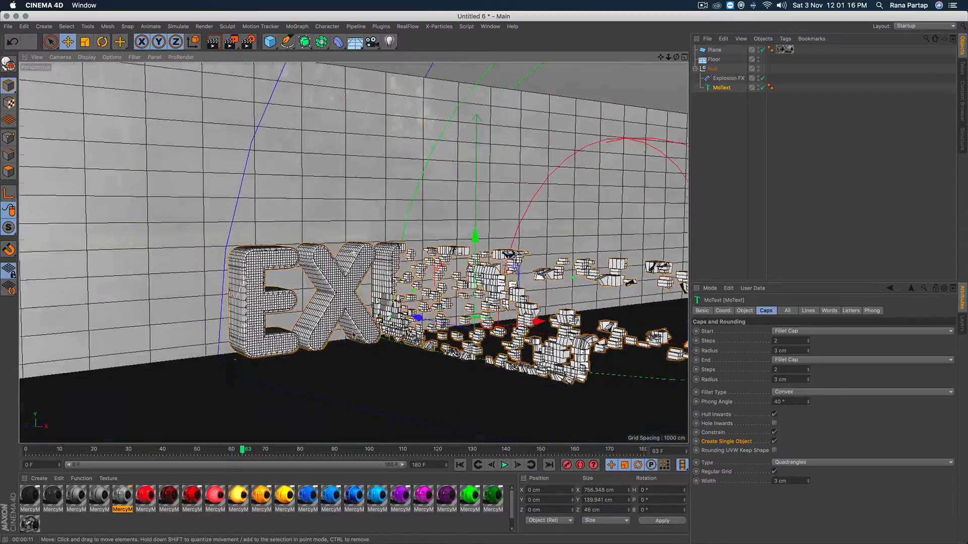
alt+middle_drag(353, 335, 335, 298)
alt+right_drag(331, 362, 334, 339)
alt+drag(343, 342, 236, 338)
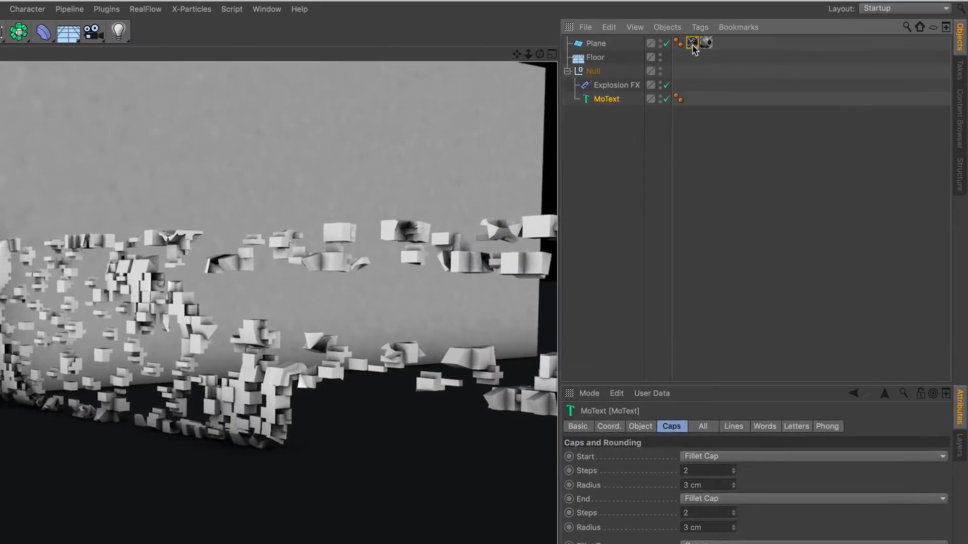
ctrl+drag(717, 45, 714, 61)
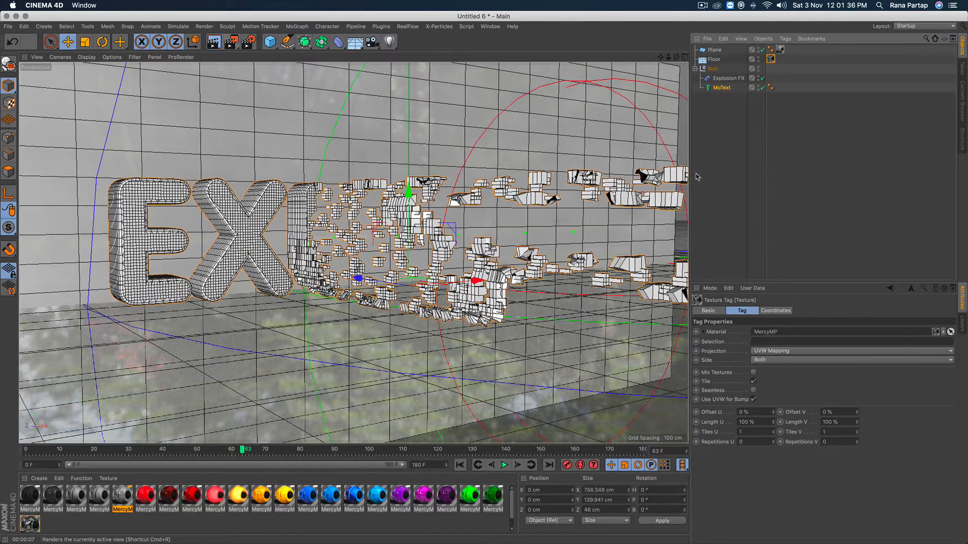
key(super+r)
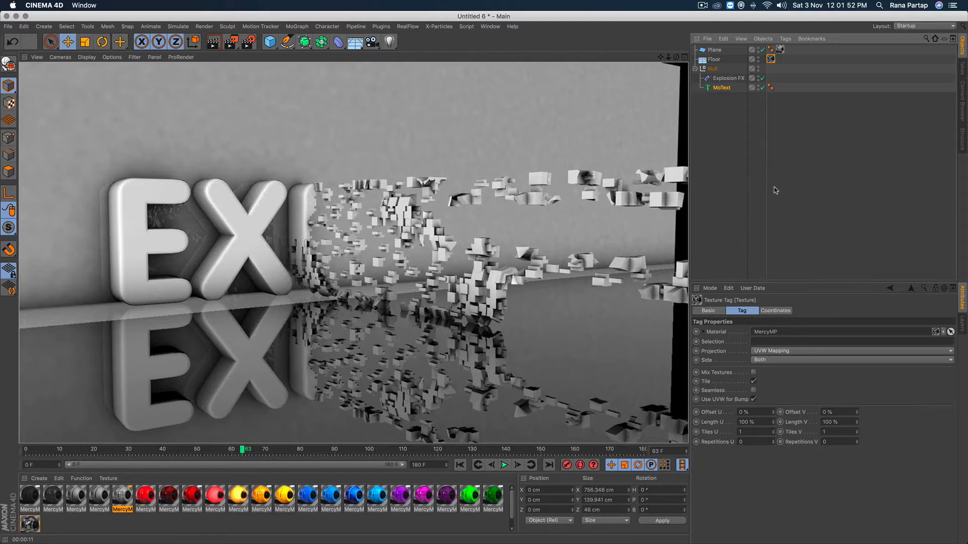
Step: Raise the wall plane to about Y 304.3 cm in the front view so its lower edge meets the floor
click(589, 86)
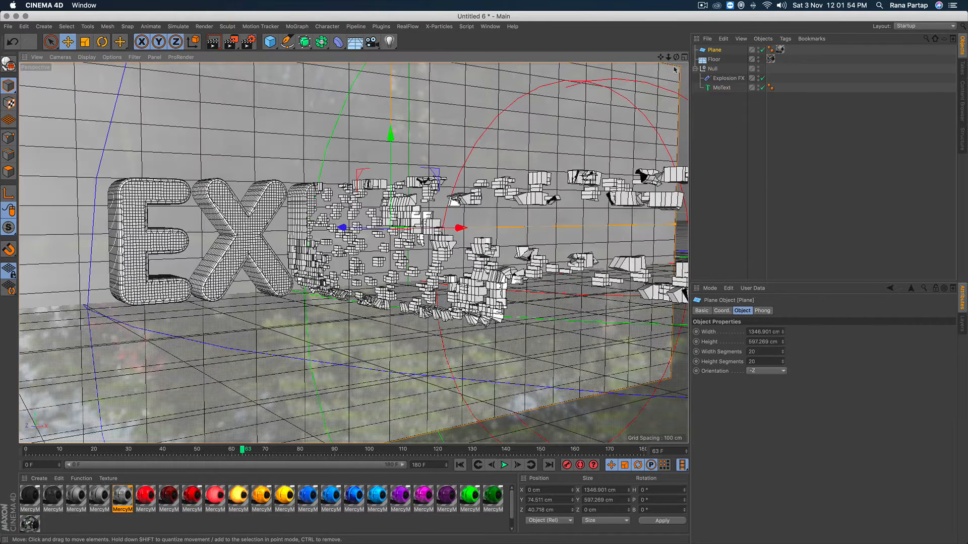
click(684, 57)
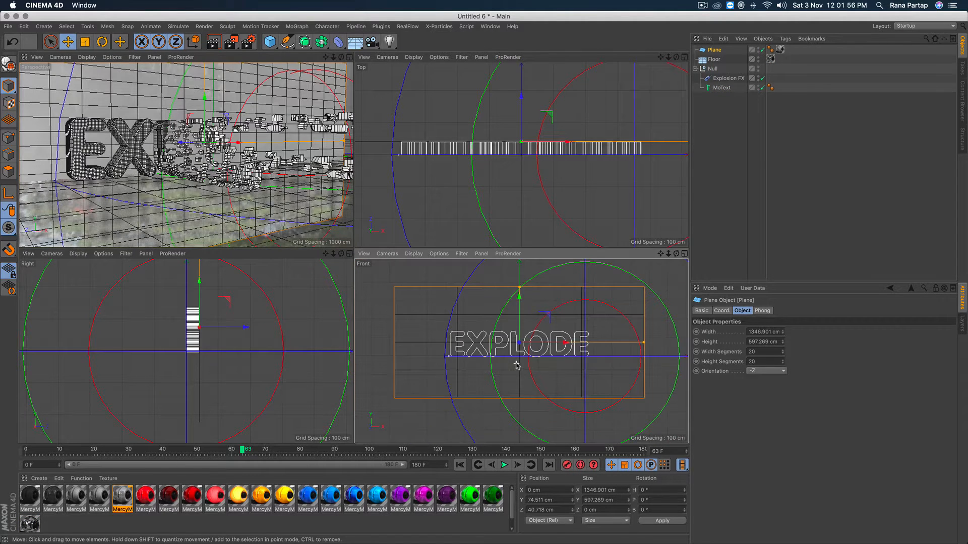
drag(520, 292, 530, 268)
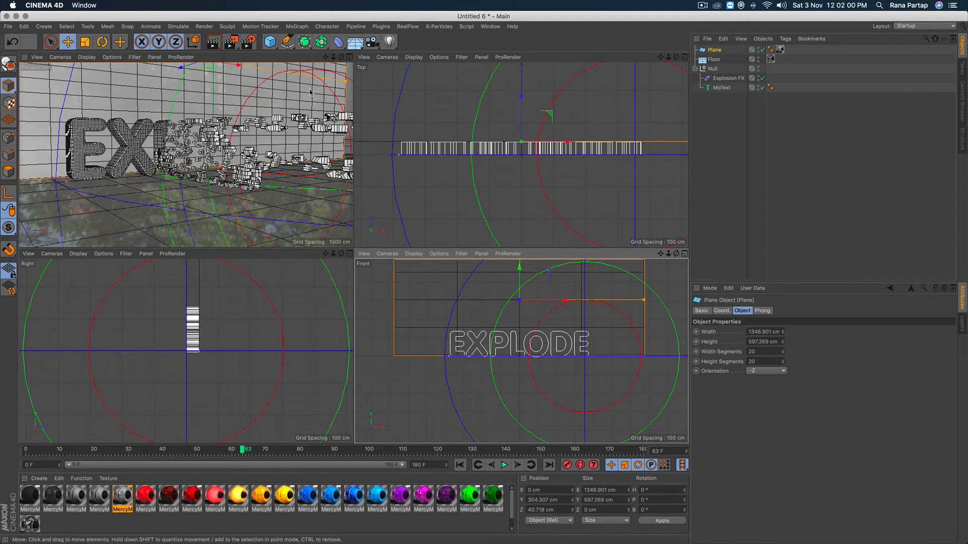
click(350, 58)
click(349, 58)
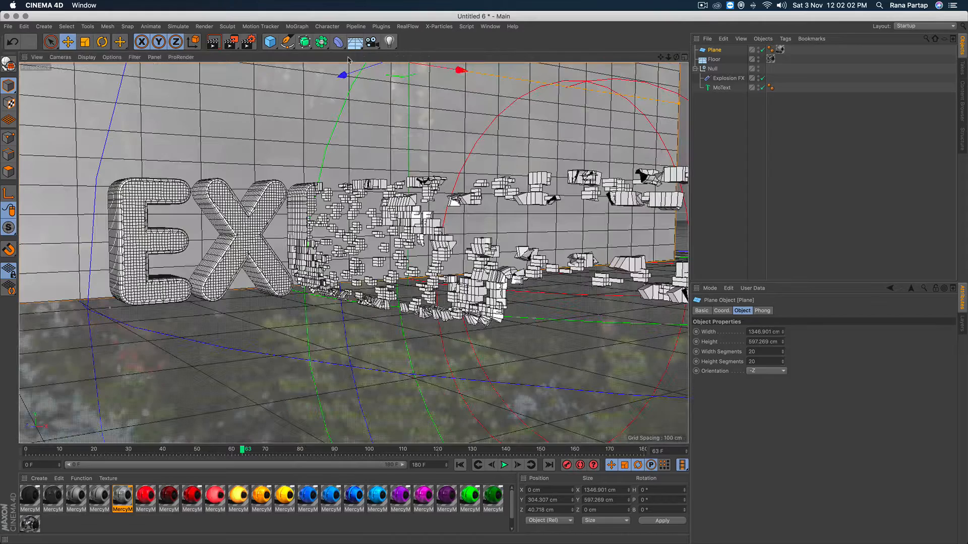
scroll(277, 227, up, 2)
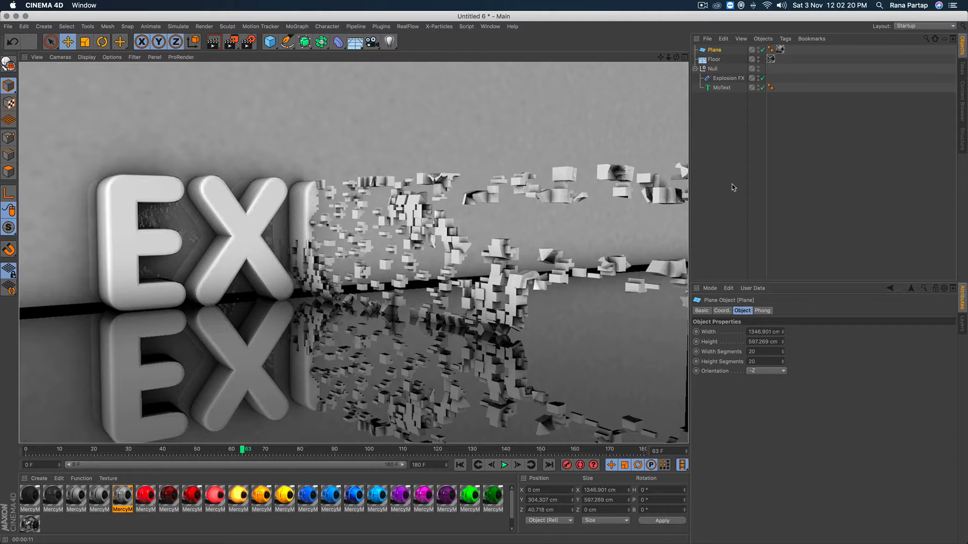
Step: Play the animation from the first frame, stop it around frame 99 and render the view
click(460, 464)
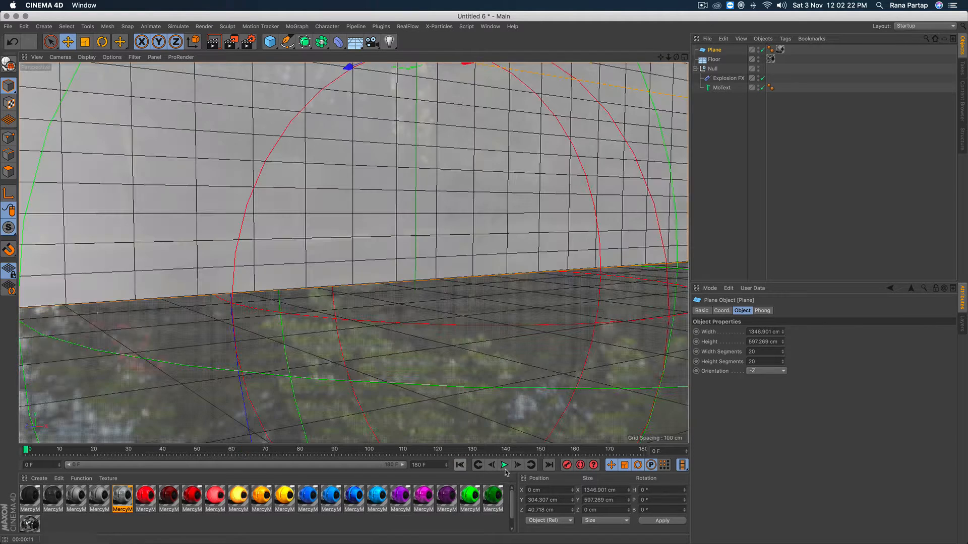
click(504, 464)
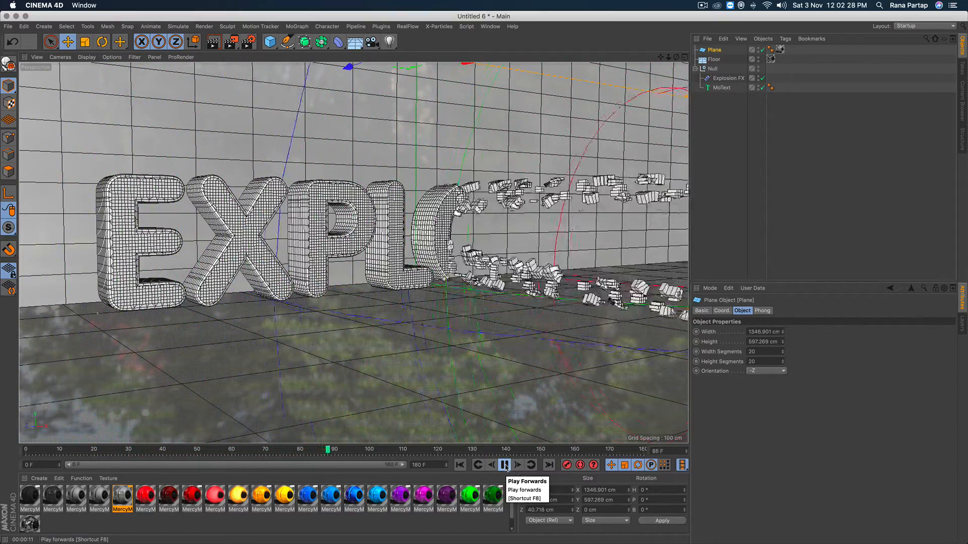
click(504, 465)
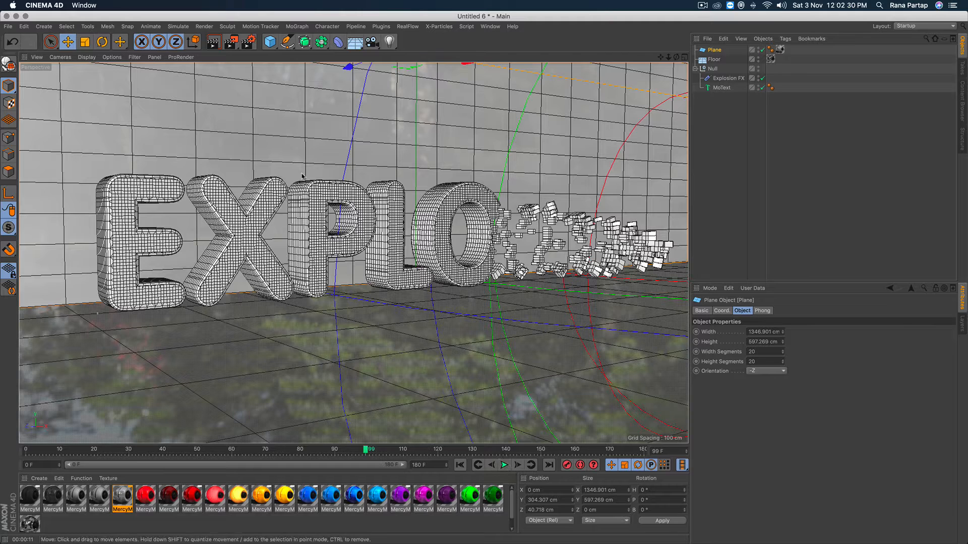
click(214, 42)
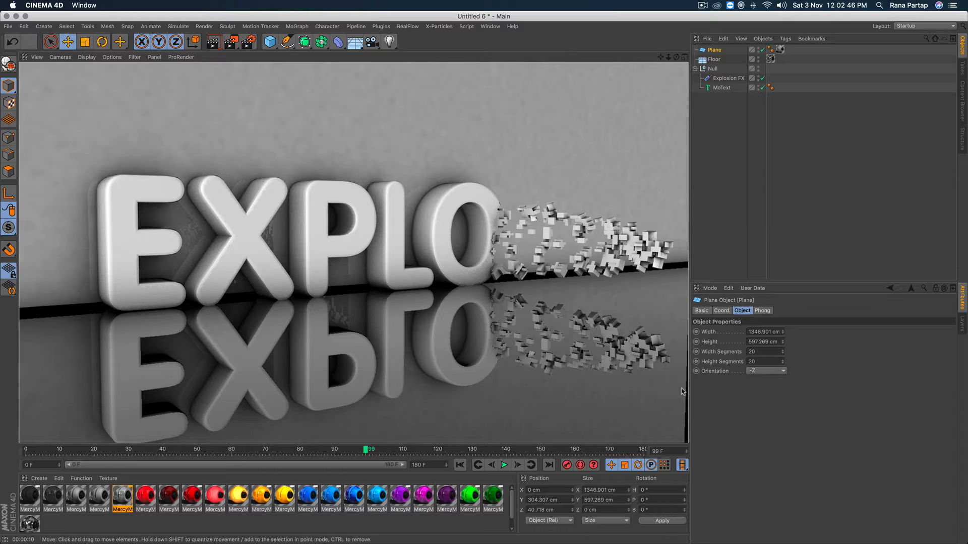
Step: Continue the animation to about frame 109 and render that frame in the view
click(504, 465)
click(505, 465)
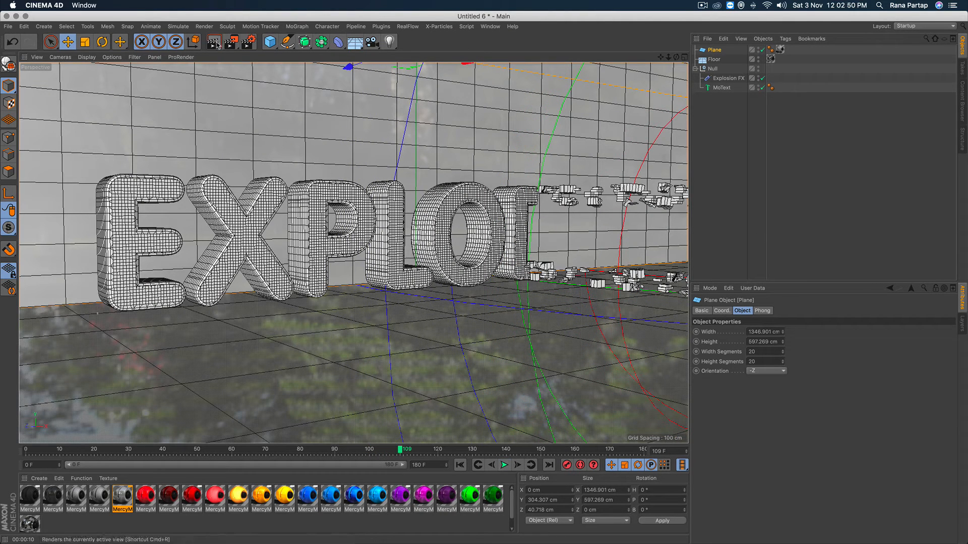
key(super+r)
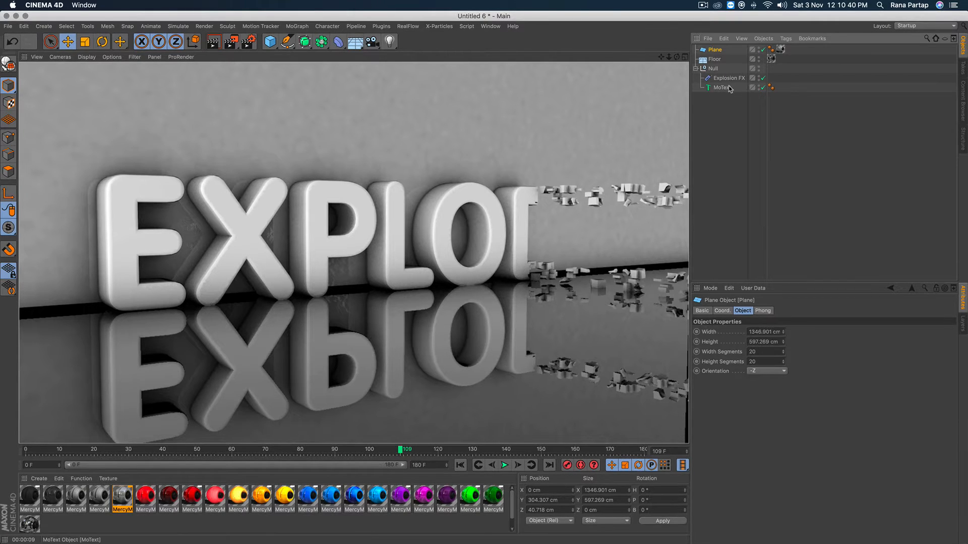
Step: Apply the yellow-orange Mercy material to the MoText and add the blue Mercy material restricted to selection C1
click(721, 88)
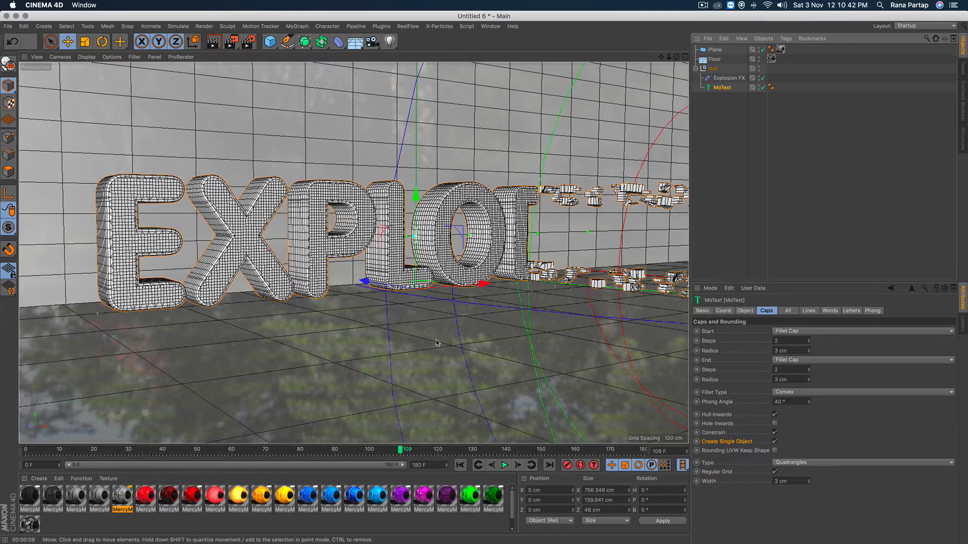
drag(237, 499, 731, 88)
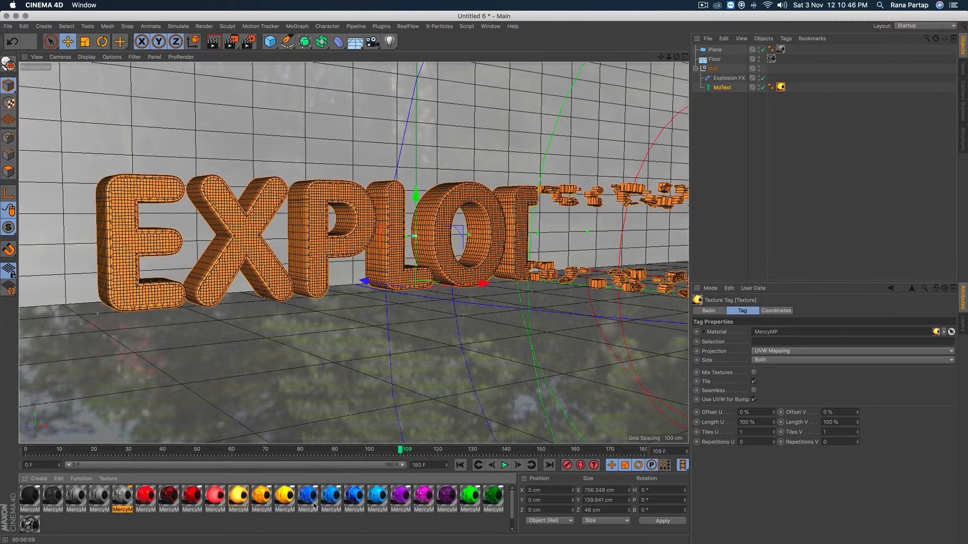
drag(721, 108, 724, 91)
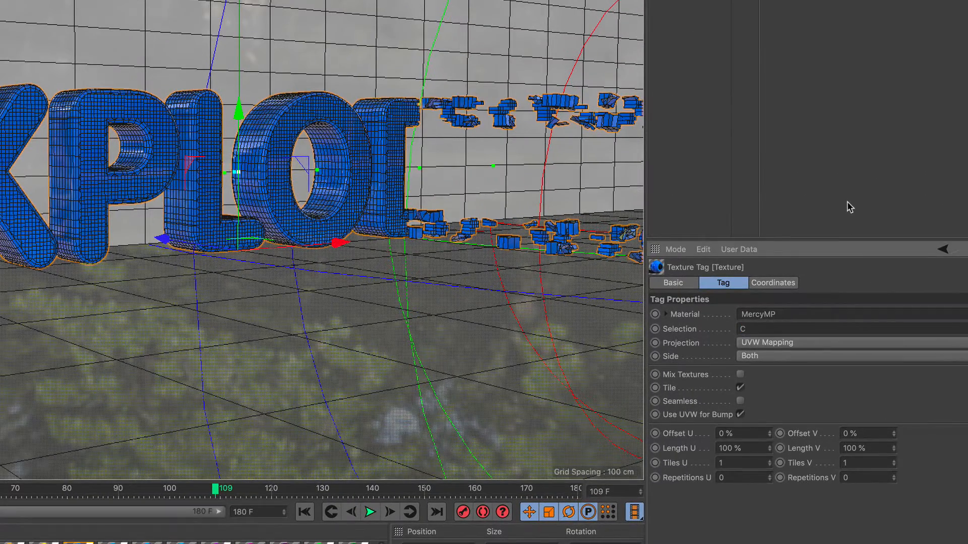
text(1)
key(Return)
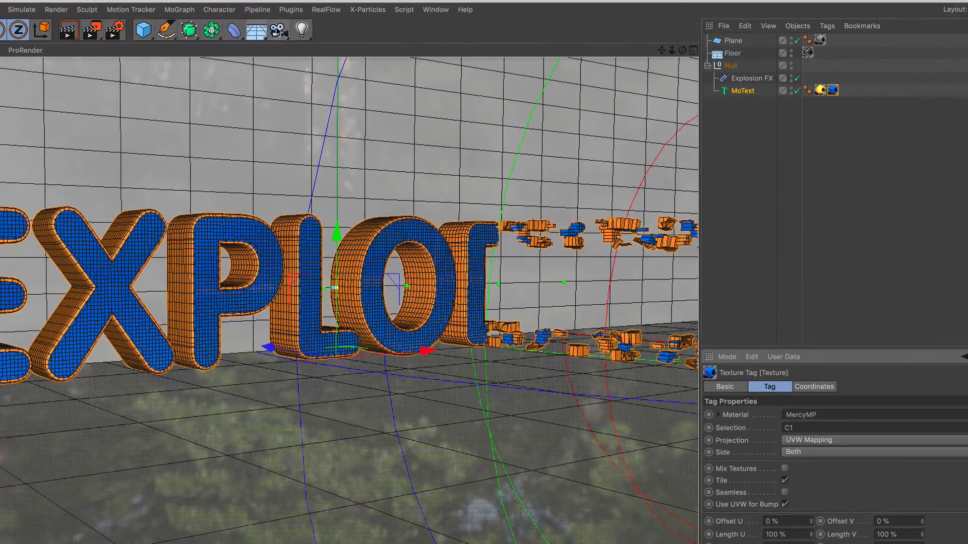
Step: Add a camera matching the current perspective view of the text
click(372, 41)
click(335, 53)
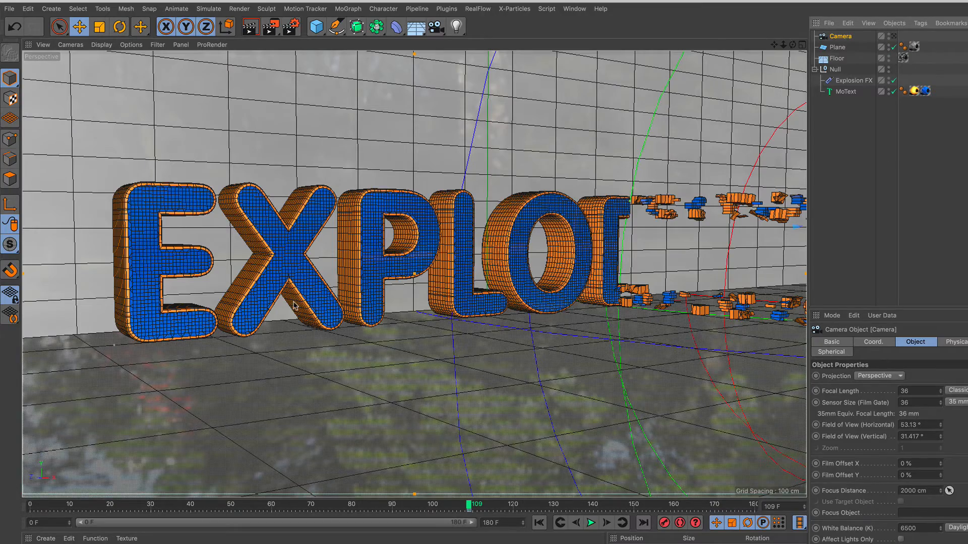
Step: Add a cube by the EXPLODE text and flatten it to a height of about 26 cm
alt+right_drag(294, 306, 307, 268)
alt+drag(323, 254, 325, 273)
alt+middle_drag(325, 274, 401, 269)
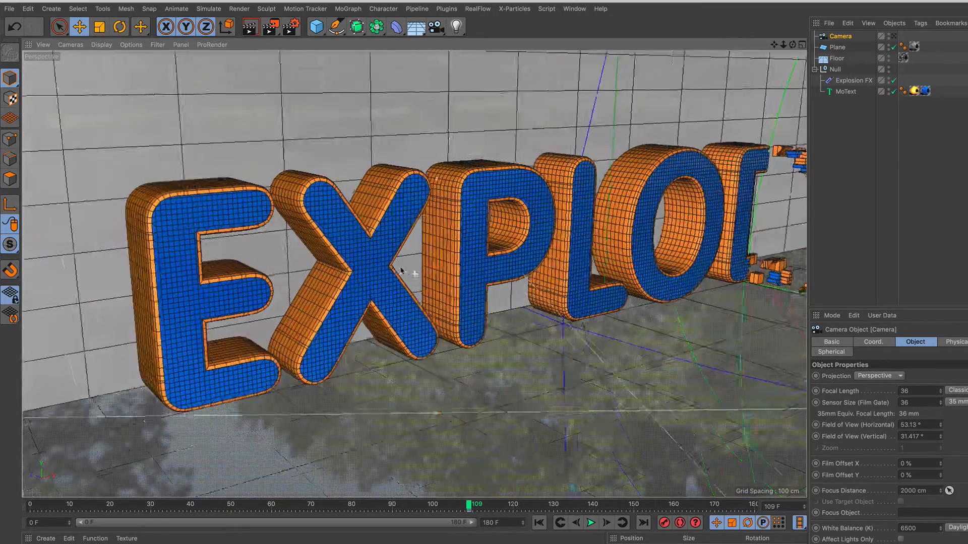
alt+drag(401, 270, 402, 314)
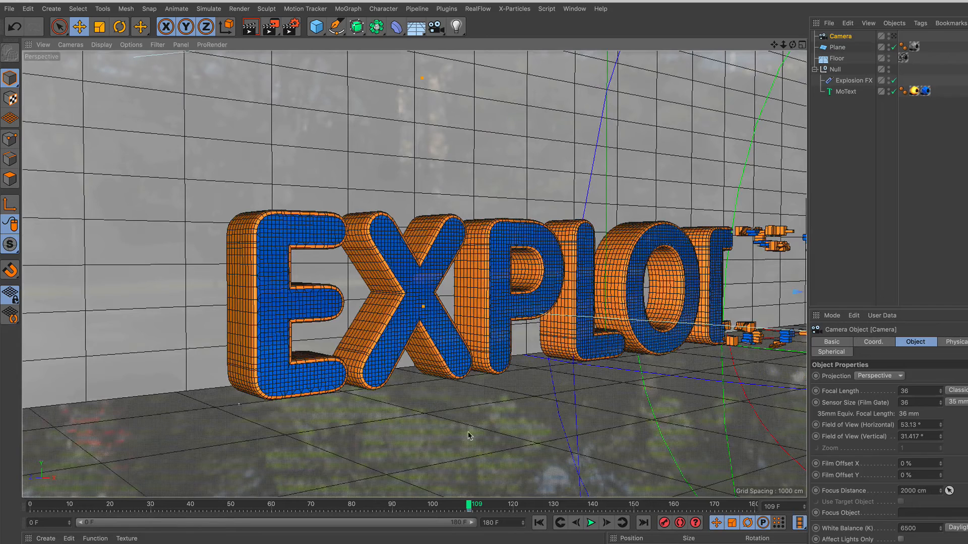
drag(316, 26, 421, 41)
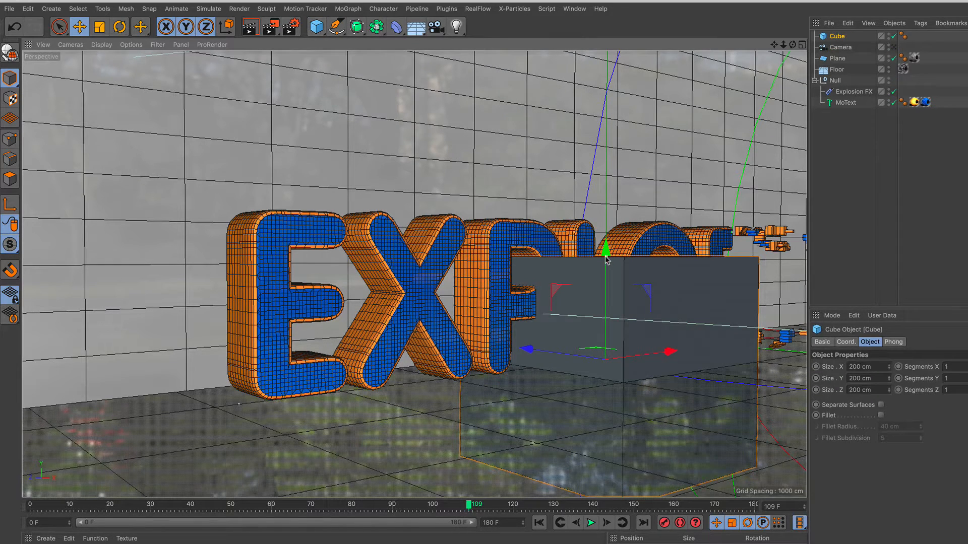
drag(606, 260, 606, 347)
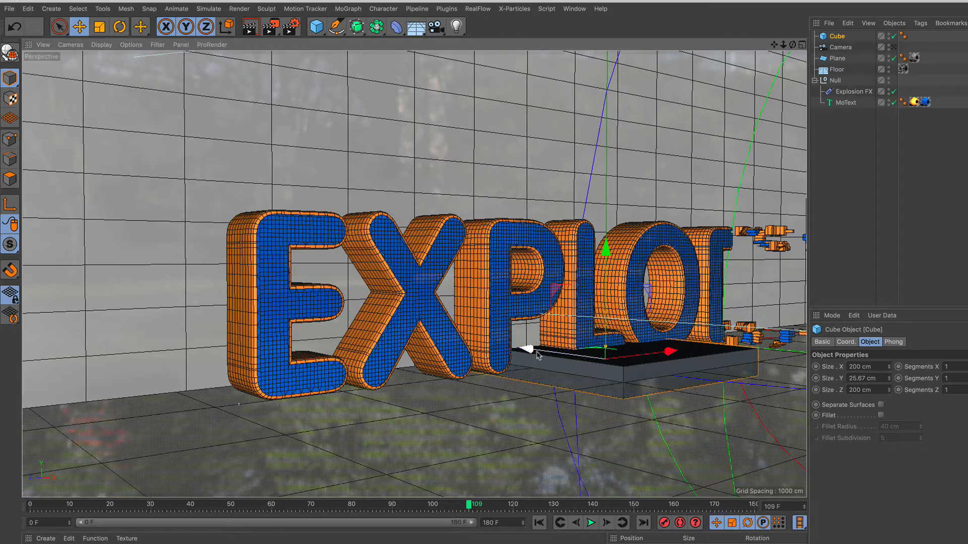
Step: Raise the flattened cube about 14 cm and reshape it into a thin strip about 431 cm long and 5 cm thick
scroll(605, 385, up, 5)
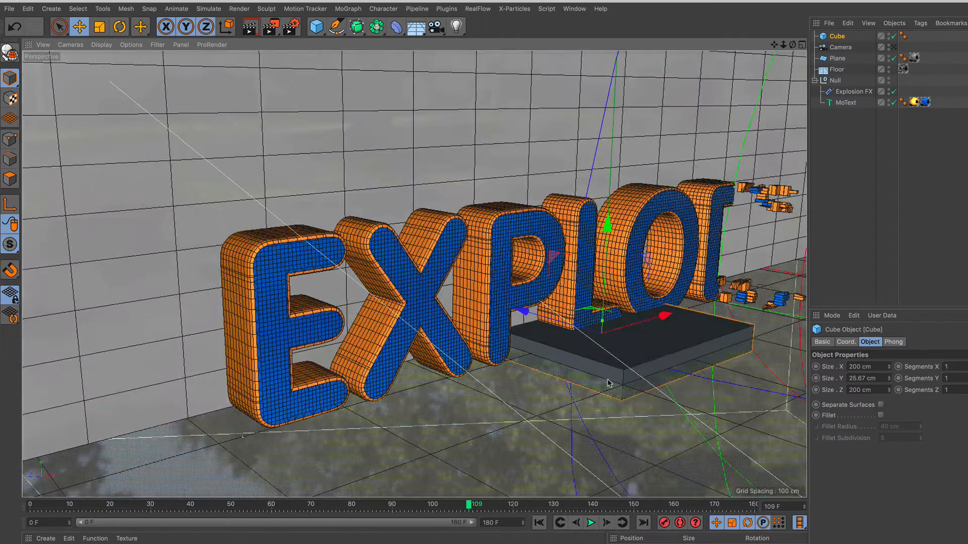
drag(607, 258, 607, 244)
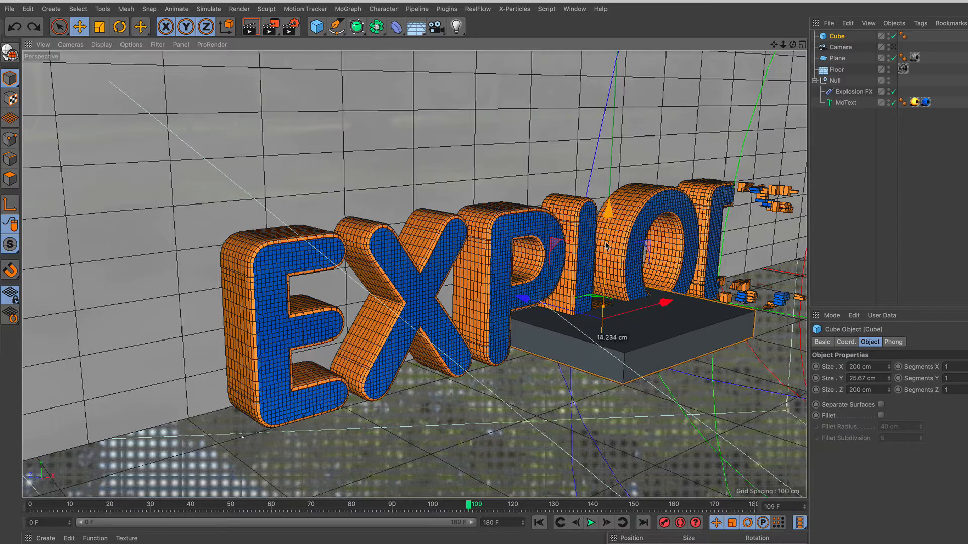
drag(665, 303, 722, 285)
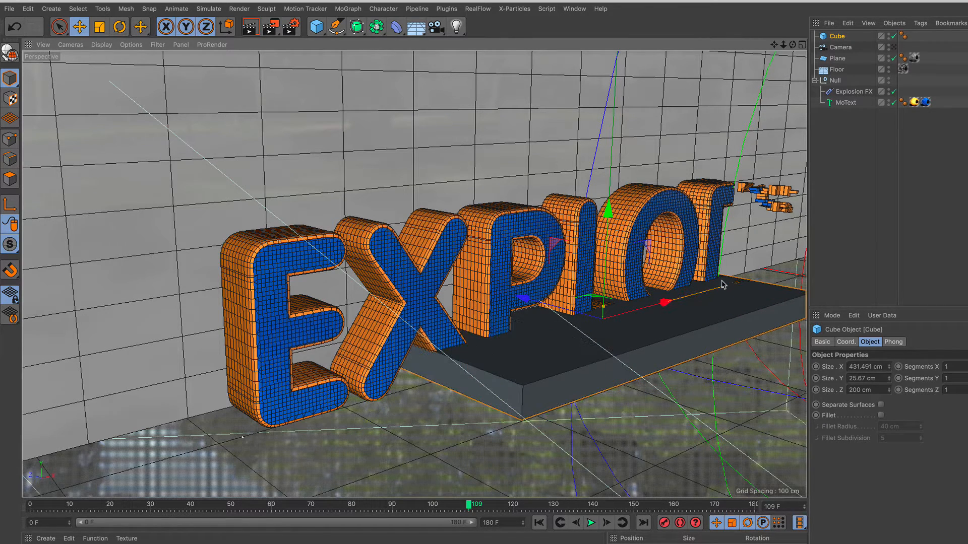
drag(543, 307, 676, 364)
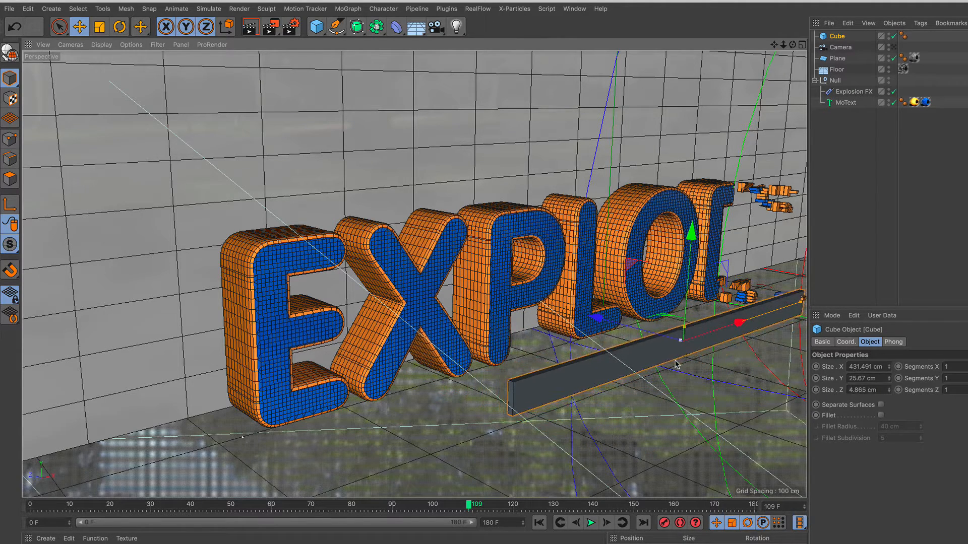
Step: Move the strip back against the wall to about 40 cm on Z and lengthen it to about 1293 cm
drag(596, 318, 492, 288)
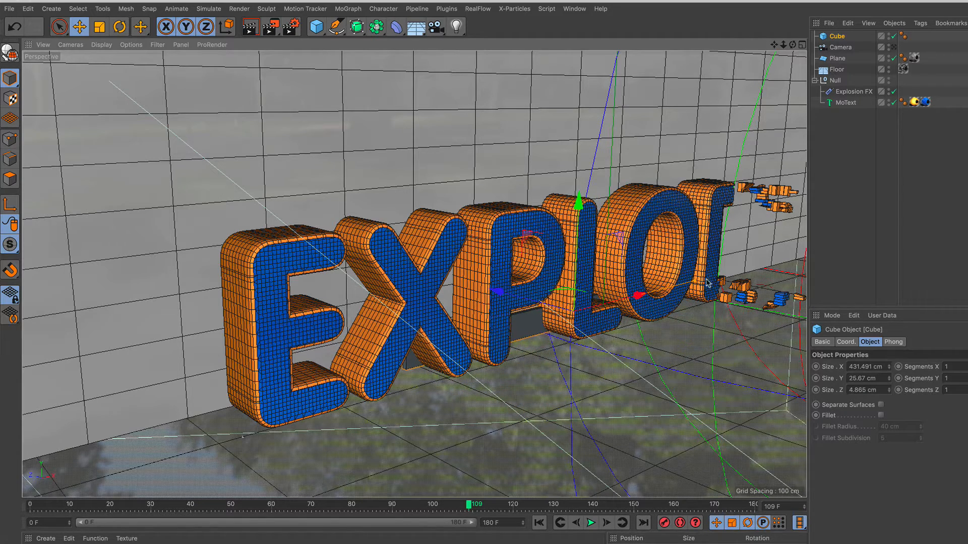
drag(694, 282, 827, 250)
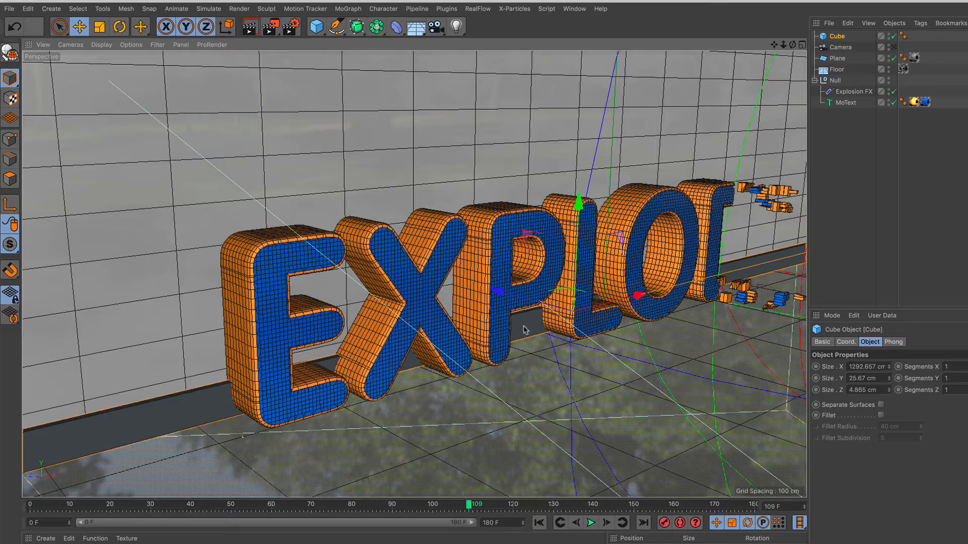
drag(518, 301, 515, 300)
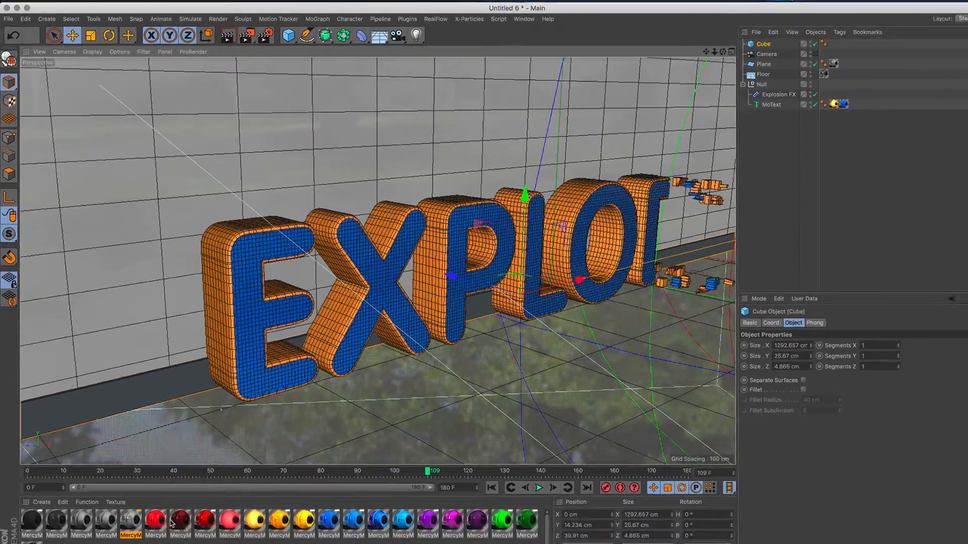
Step: Apply the dark red Mercy material to the wall strip and extend its length to about 1340 cm while looking through the camera
drag(180, 522, 174, 418)
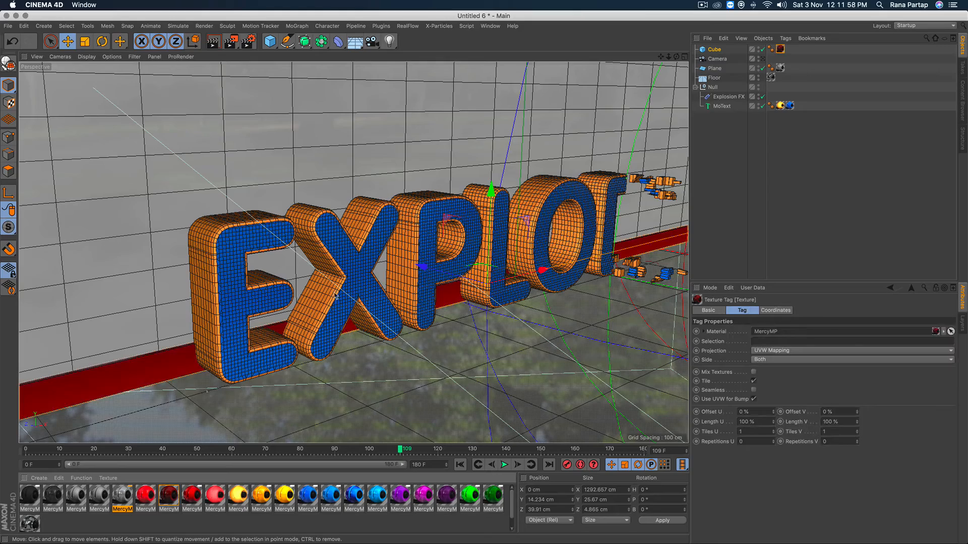
click(762, 59)
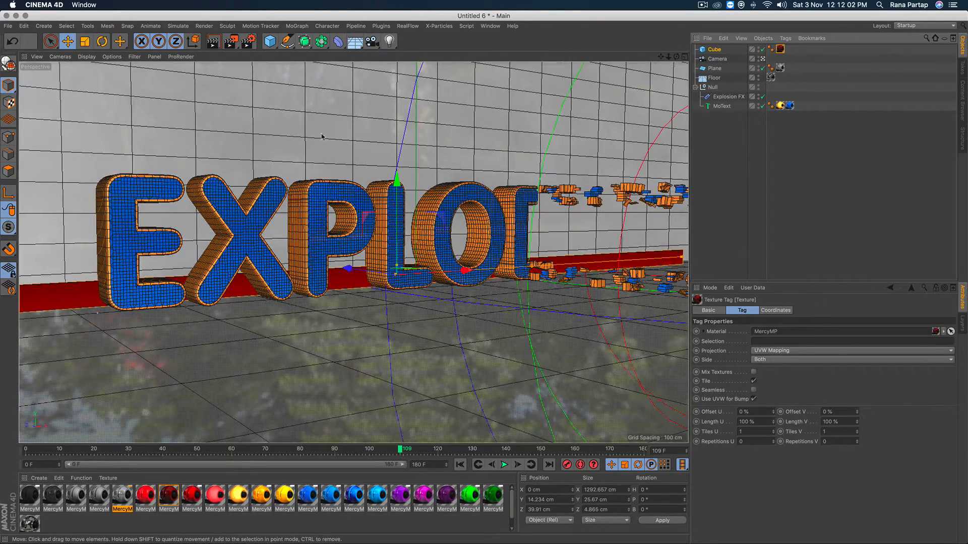
drag(681, 257, 690, 256)
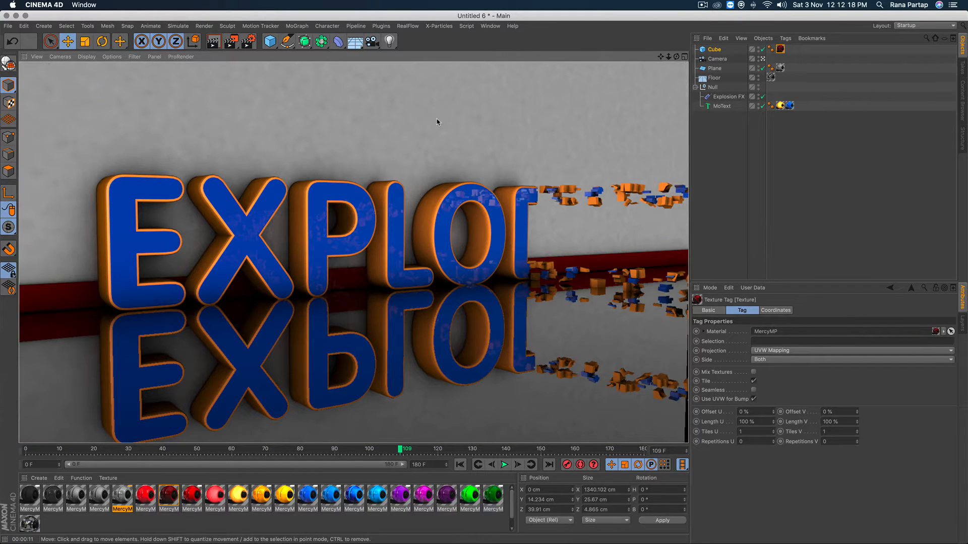
Step: Play the animation from the first frame, stop it around frame 93 and render that frame in the view
click(460, 465)
click(504, 465)
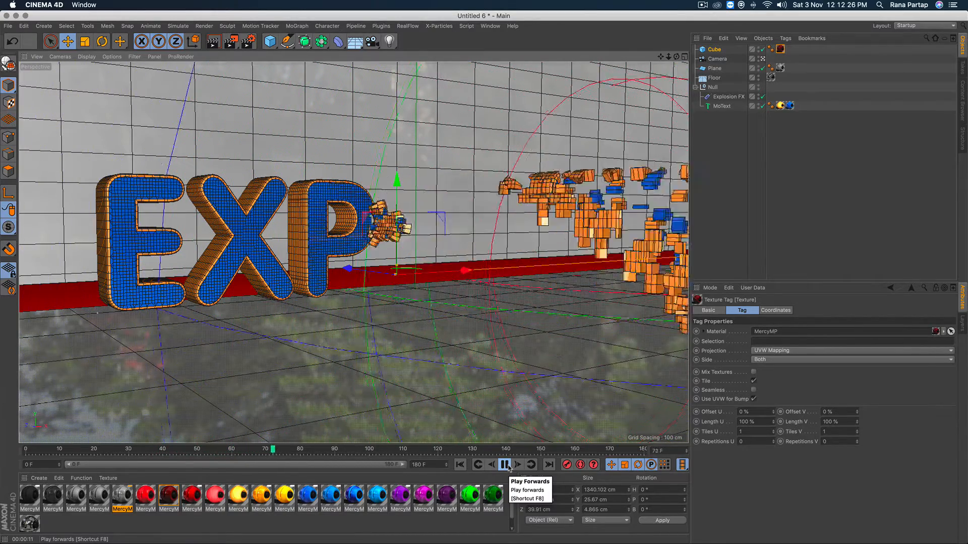
click(505, 465)
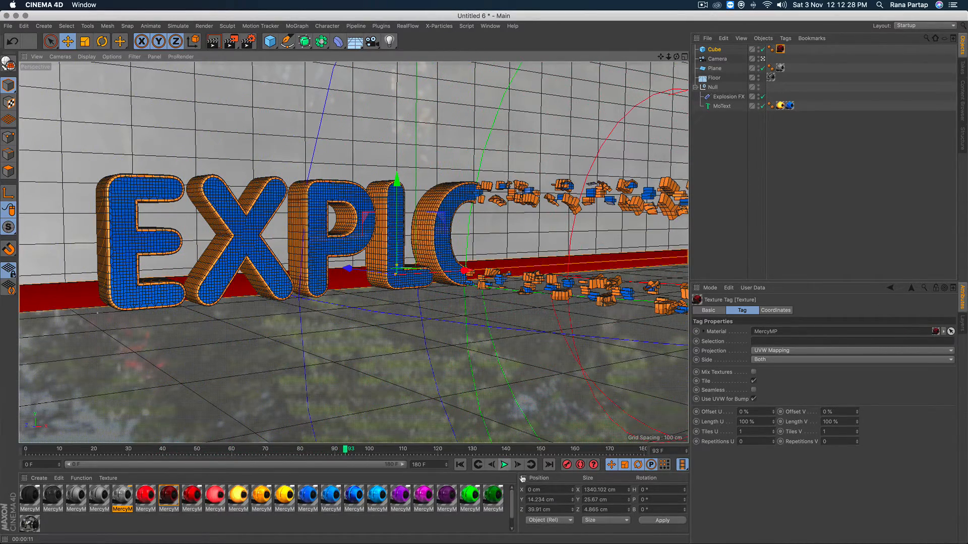
click(214, 42)
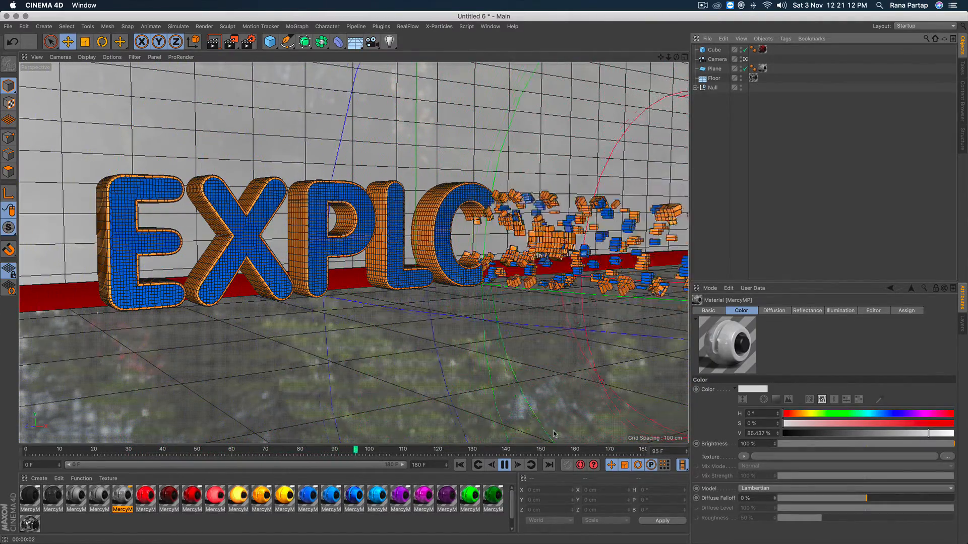
Step: Let the animation run on and stop it at about frame 130
click(506, 465)
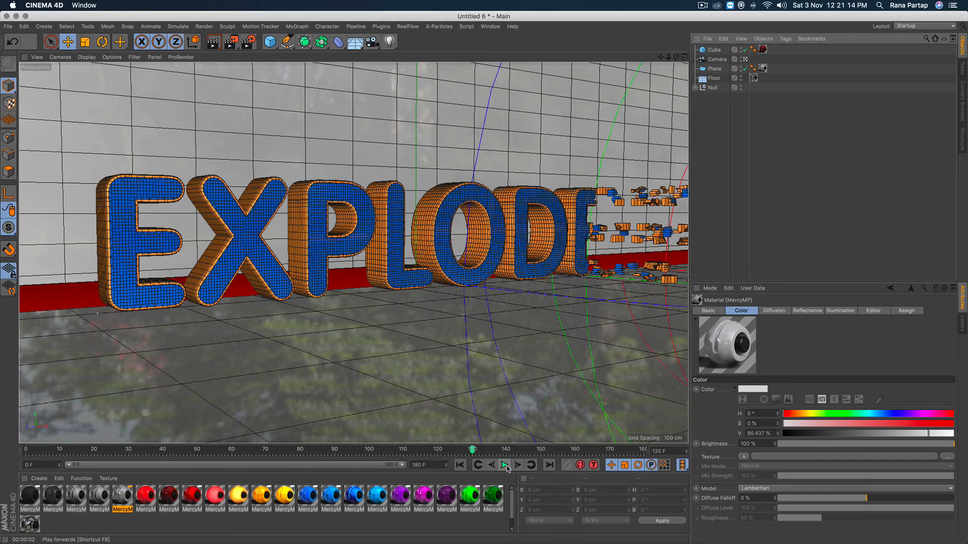